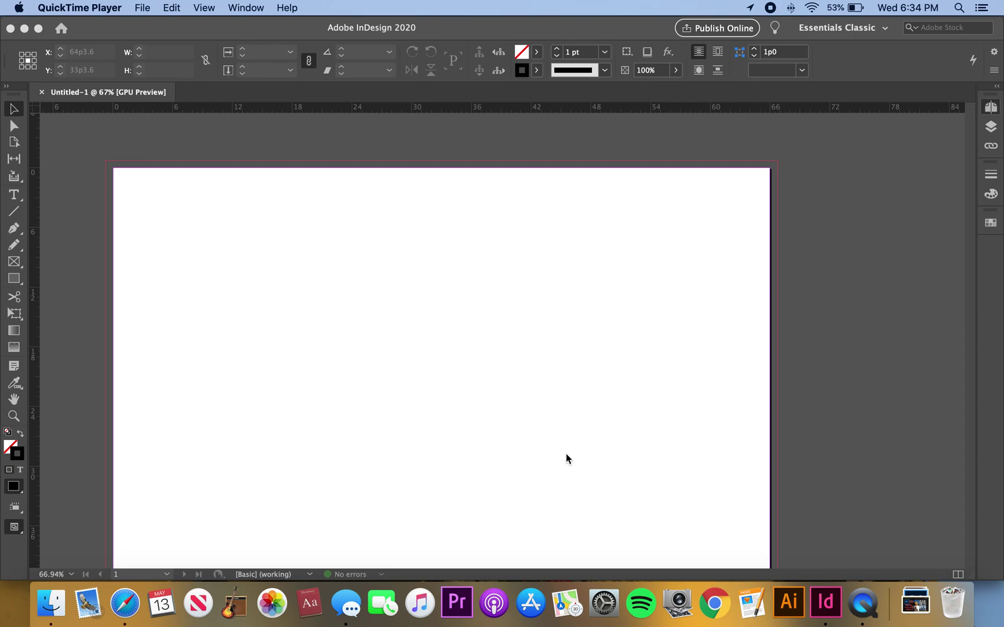
Draw a square rectangle frame in the upper left of the page
{"action": "scroll", "coordinate": [259, 324], "scroll_direction": "down", "scroll_amount": 1}
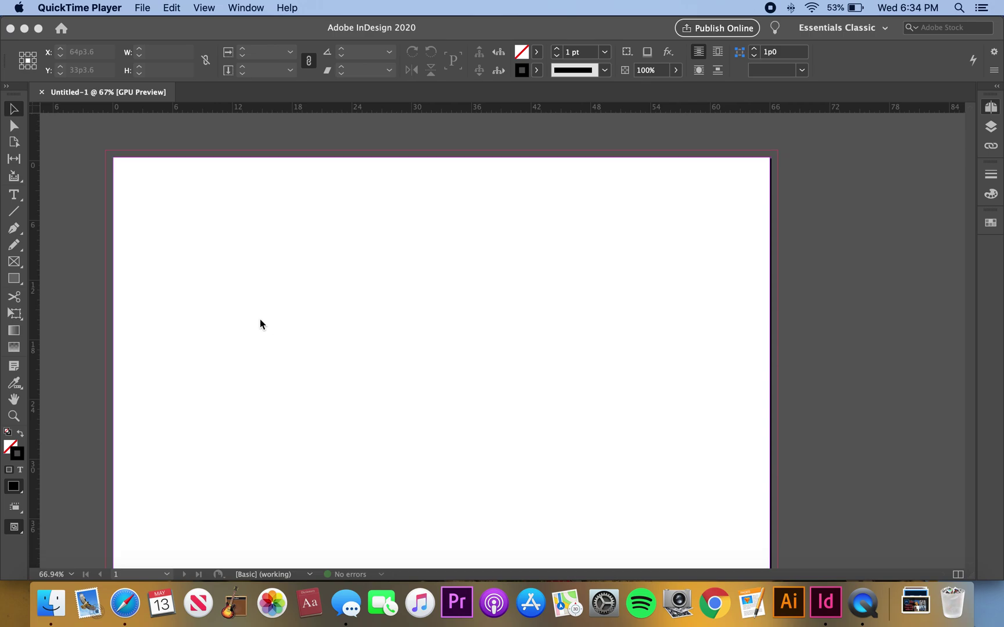
{"action": "scroll", "coordinate": [260, 325], "scroll_direction": "down", "scroll_amount": 1}
{"action": "scroll", "coordinate": [259, 324], "scroll_direction": "right", "scroll_amount": 1}
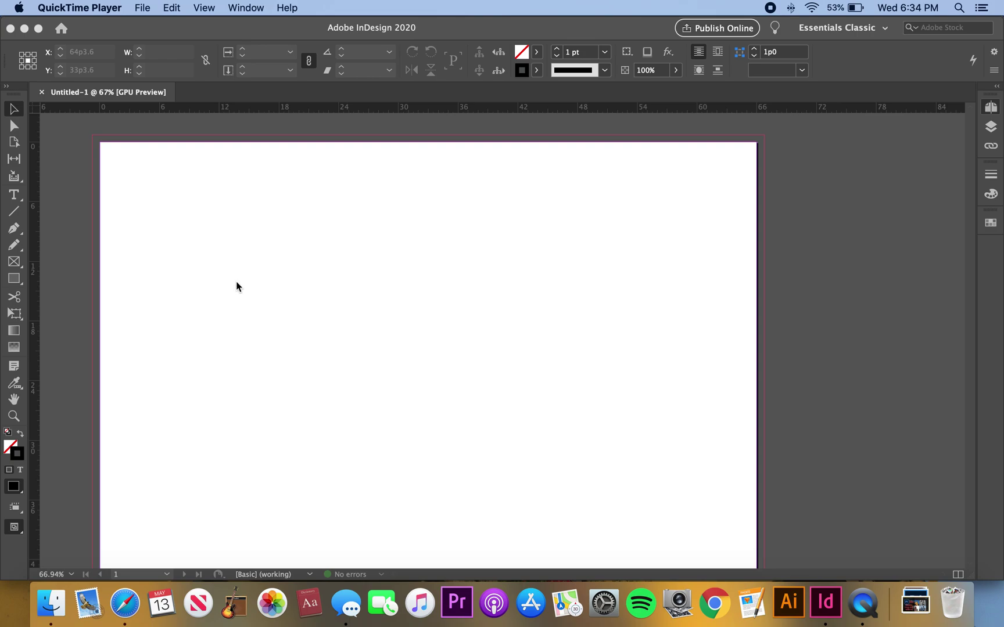
{"action": "left_click", "coordinate": [21, 278]}
{"action": "left_click", "coordinate": [14, 278]}
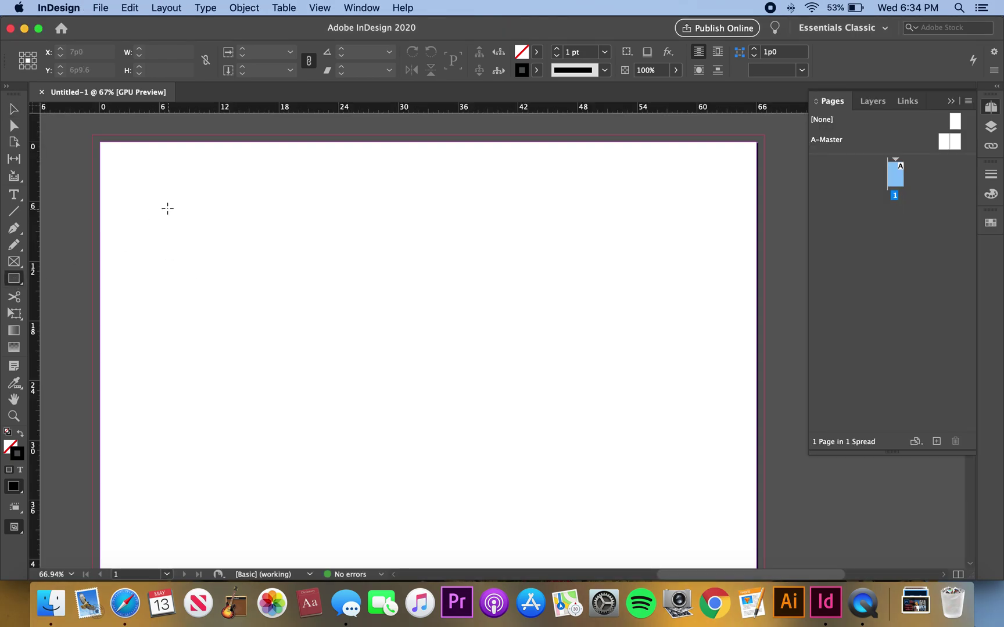
{"action": "left_click_drag", "start_coordinate": [167, 207], "coordinate": [371, 392]}
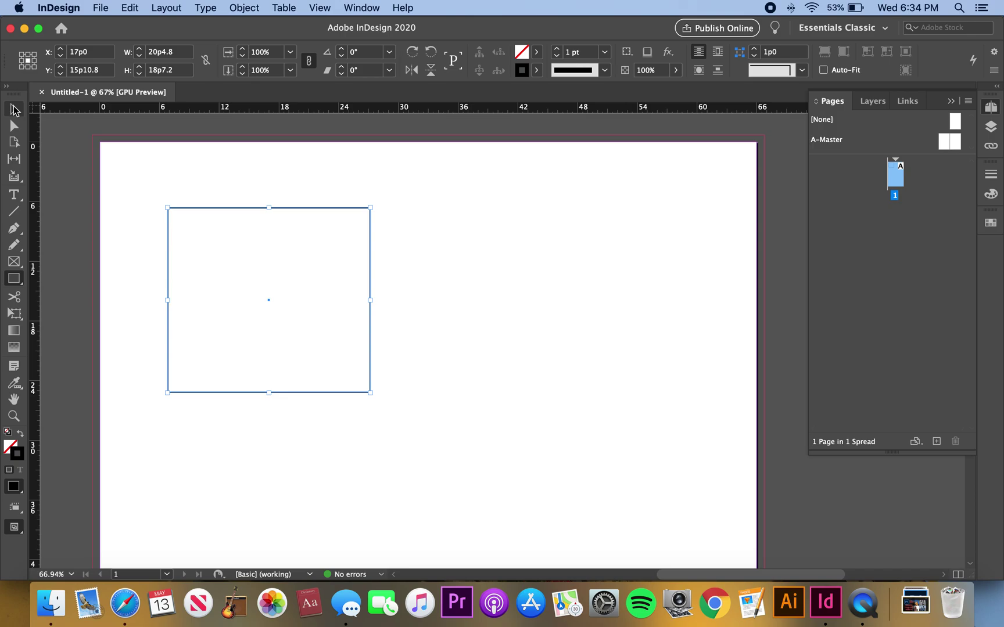
Fill the square with the C=100 M=0 Y=0 K=0 cyan swatch and reselect it
{"action": "left_click", "coordinate": [537, 52]}
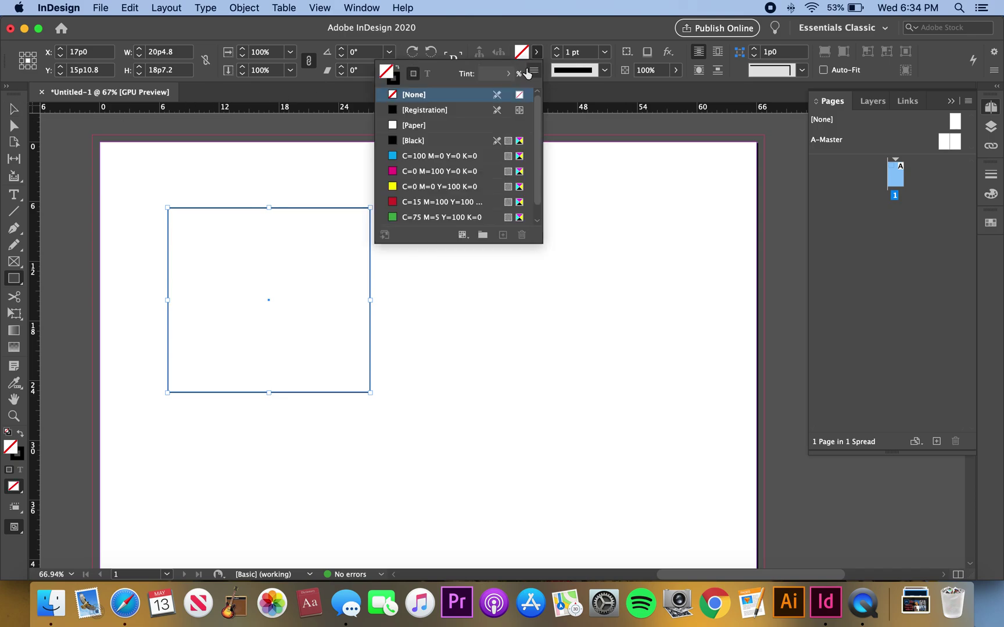
{"action": "left_click", "coordinate": [414, 157]}
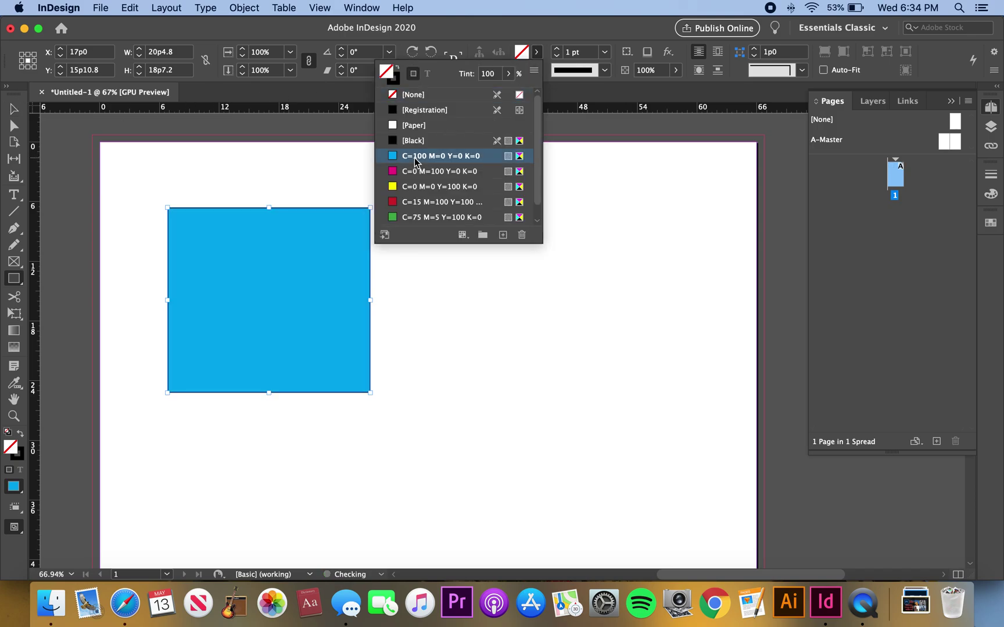
{"action": "left_click", "coordinate": [14, 109]}
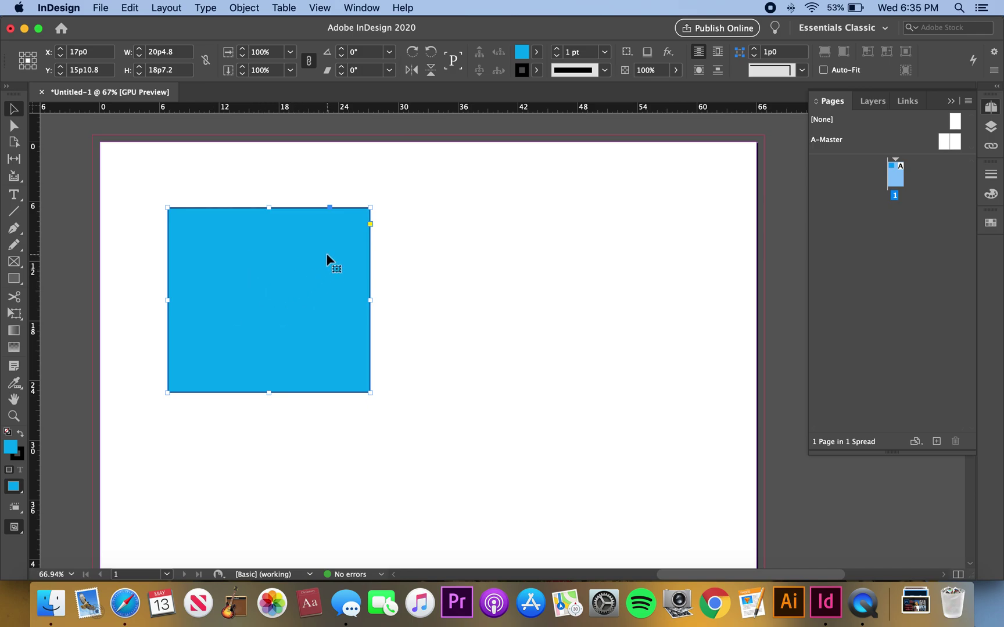
{"action": "left_click", "coordinate": [389, 267]}
{"action": "left_click", "coordinate": [296, 269]}
Draw a text frame right of the cyan square, type 'amazon' and select it
{"action": "left_click", "coordinate": [14, 196]}
{"action": "left_click_drag", "start_coordinate": [431, 216], "coordinate": [657, 332]}
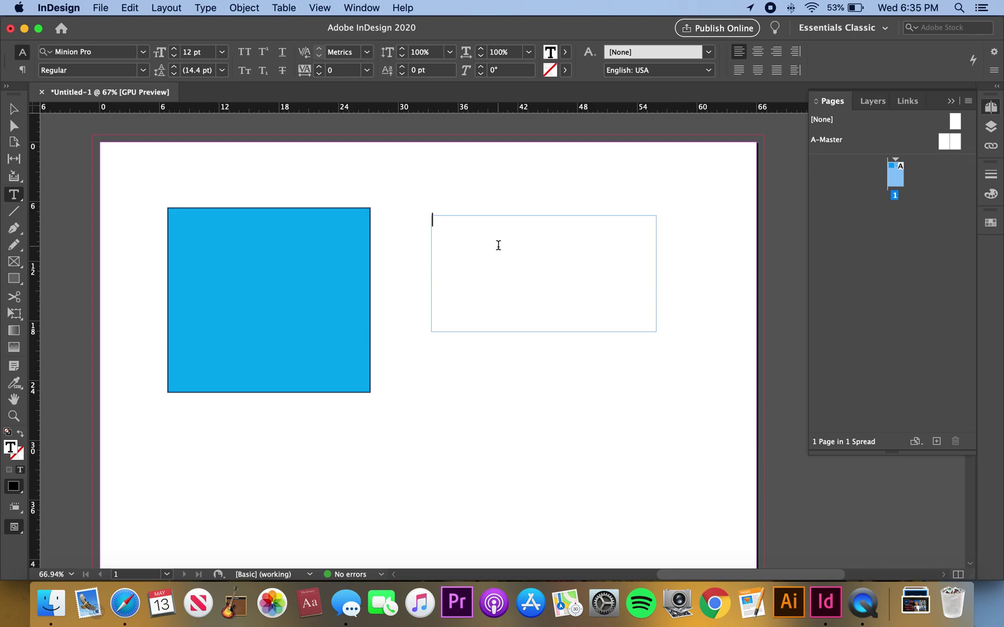
{"action": "type", "text": "amazon"}
{"action": "left_click_drag", "start_coordinate": [516, 229], "coordinate": [379, 192]}
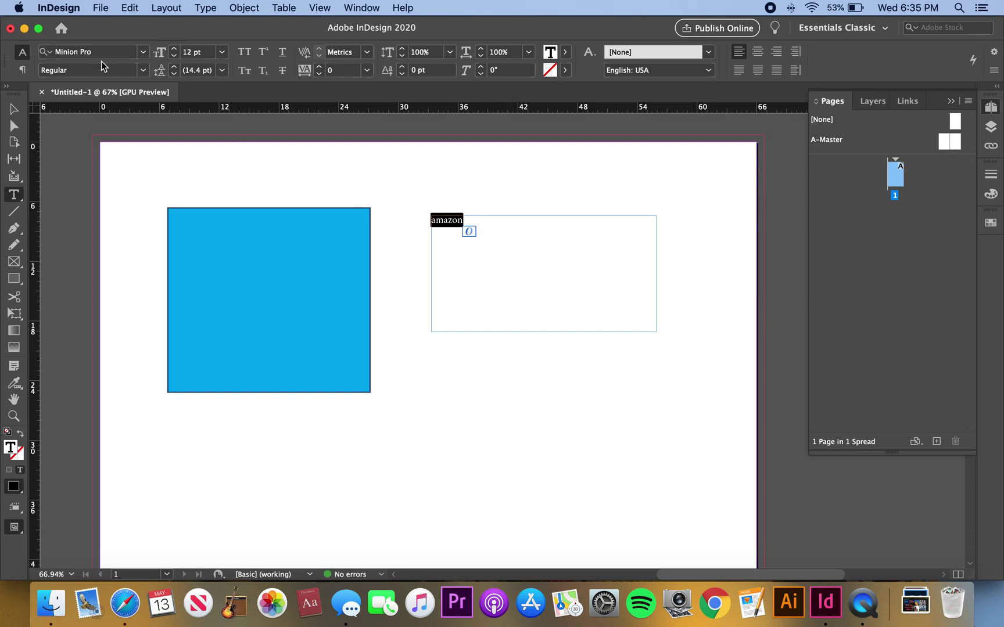
Set the amazon text to Helvetica Bold at 60 pt
{"action": "left_click", "coordinate": [143, 52]}
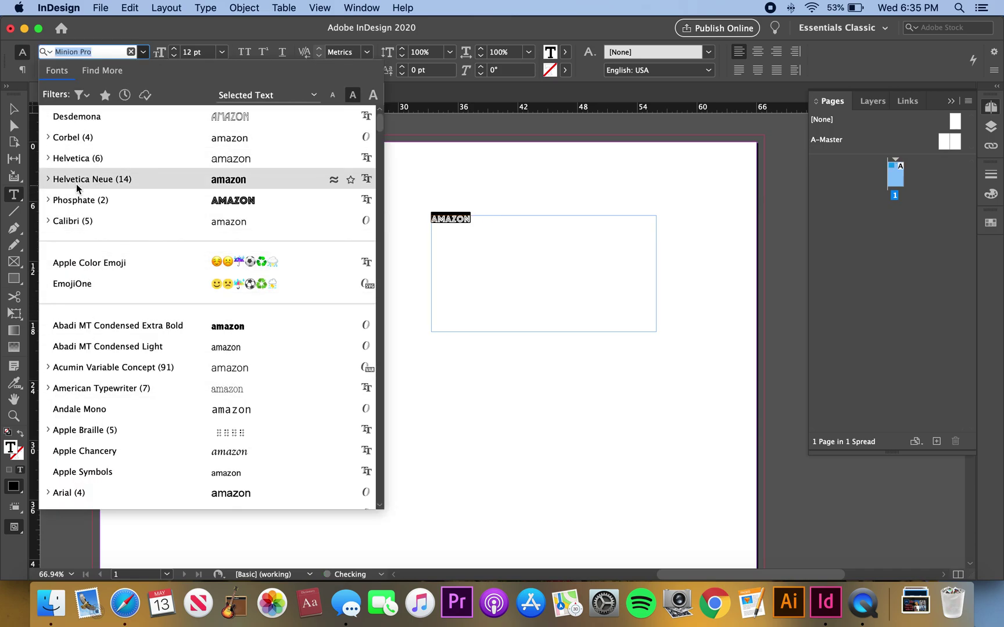
{"action": "left_click", "coordinate": [47, 159]}
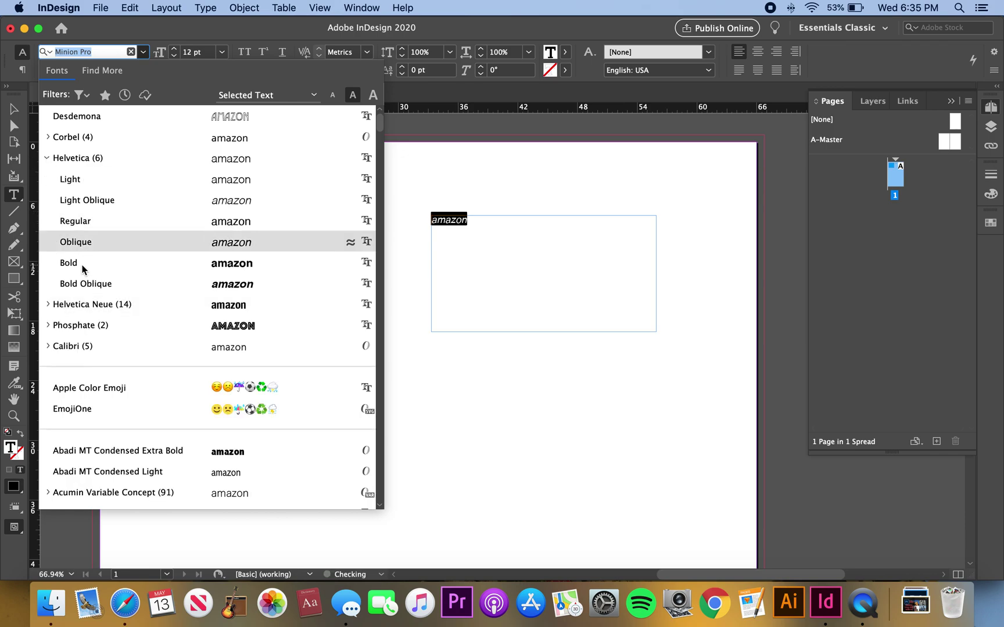
{"action": "left_click", "coordinate": [83, 265]}
{"action": "left_click", "coordinate": [221, 53]}
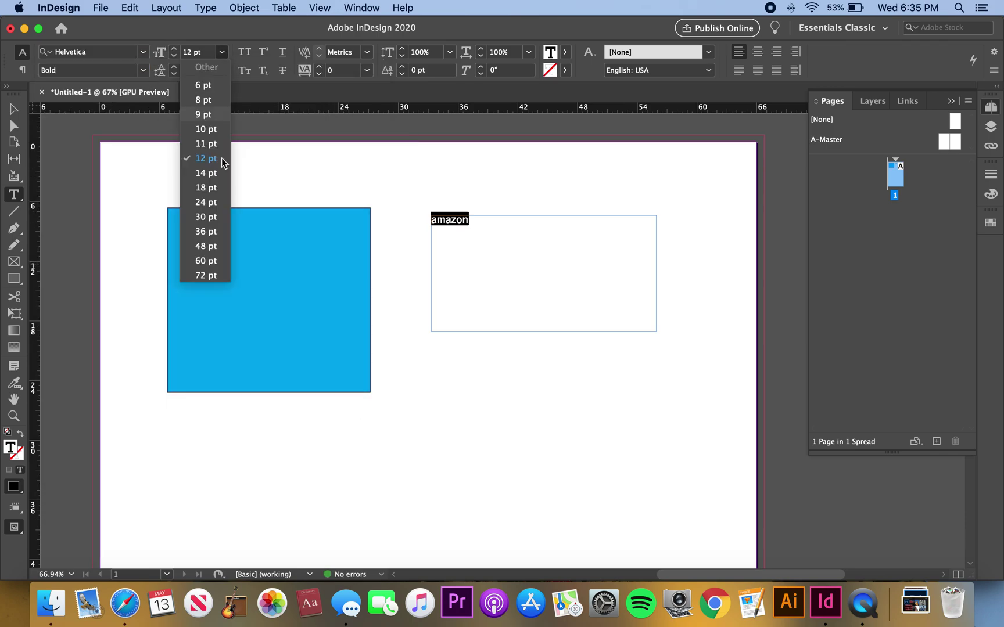
{"action": "left_click", "coordinate": [204, 262]}
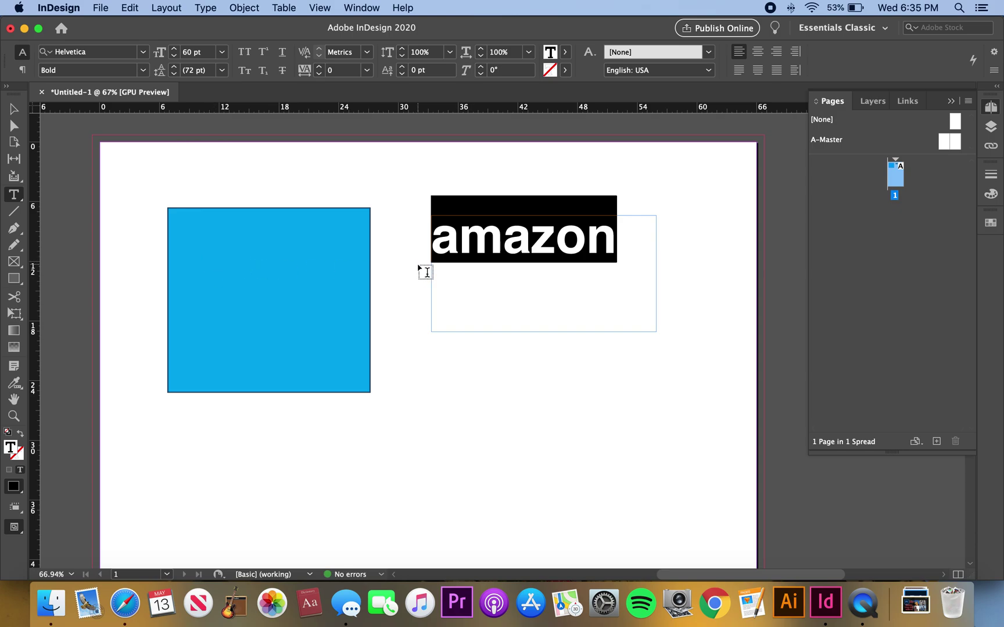
{"action": "left_click", "coordinate": [423, 270]}
{"action": "left_click", "coordinate": [20, 109]}
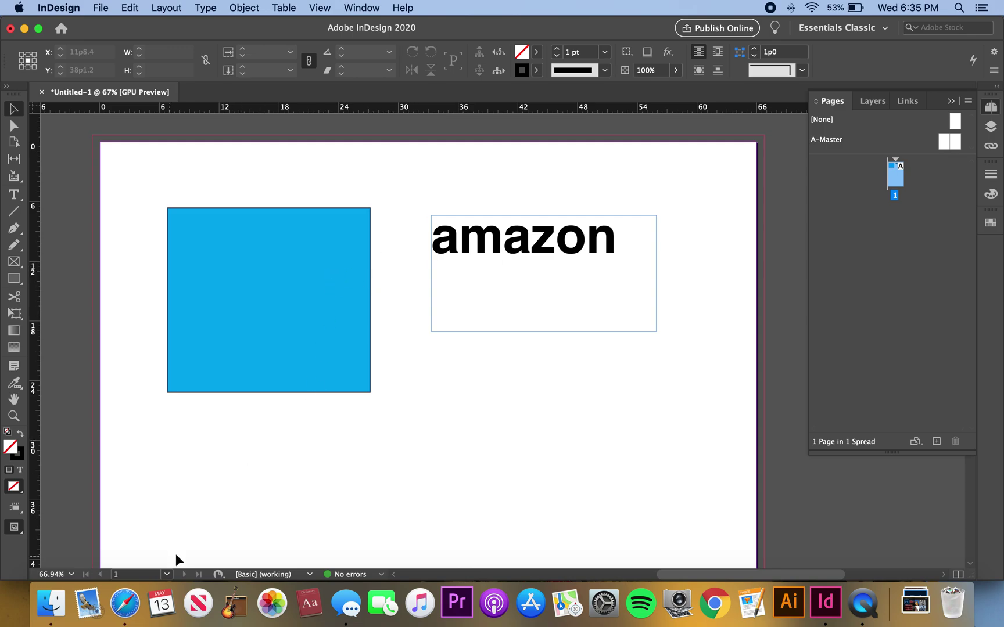
Preview the amazon logo image results, ending on the 'available at amazon' badge
{"action": "left_click", "coordinate": [125, 604]}
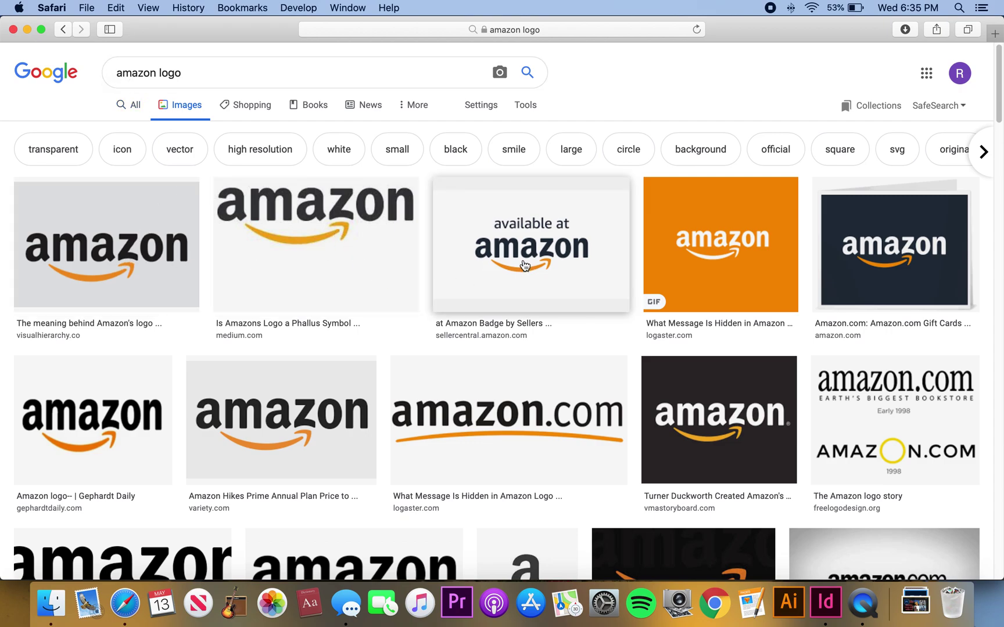
{"action": "left_click", "coordinate": [125, 299]}
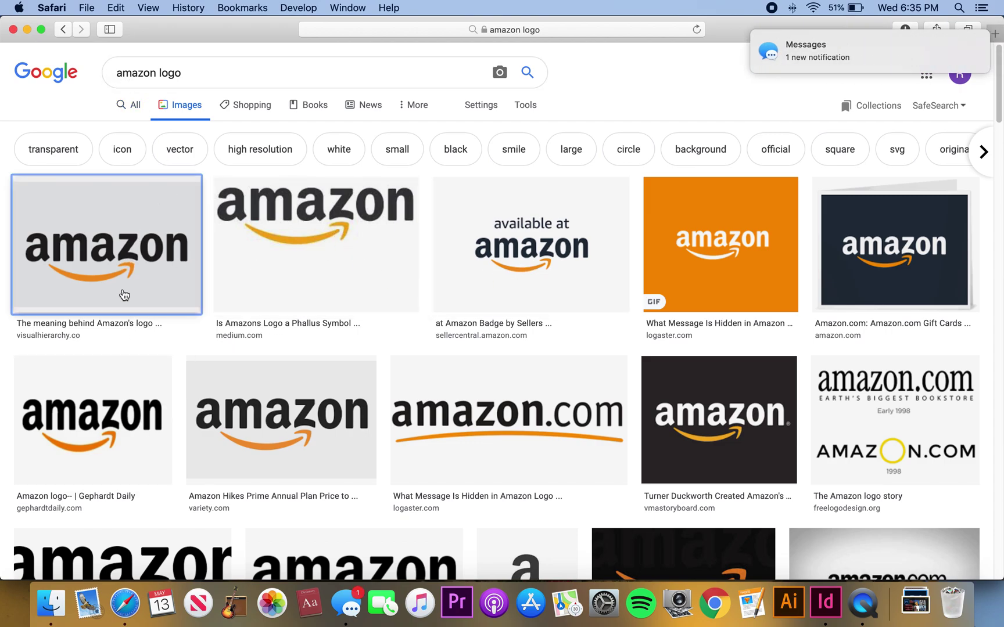
{"action": "left_click", "coordinate": [260, 145]}
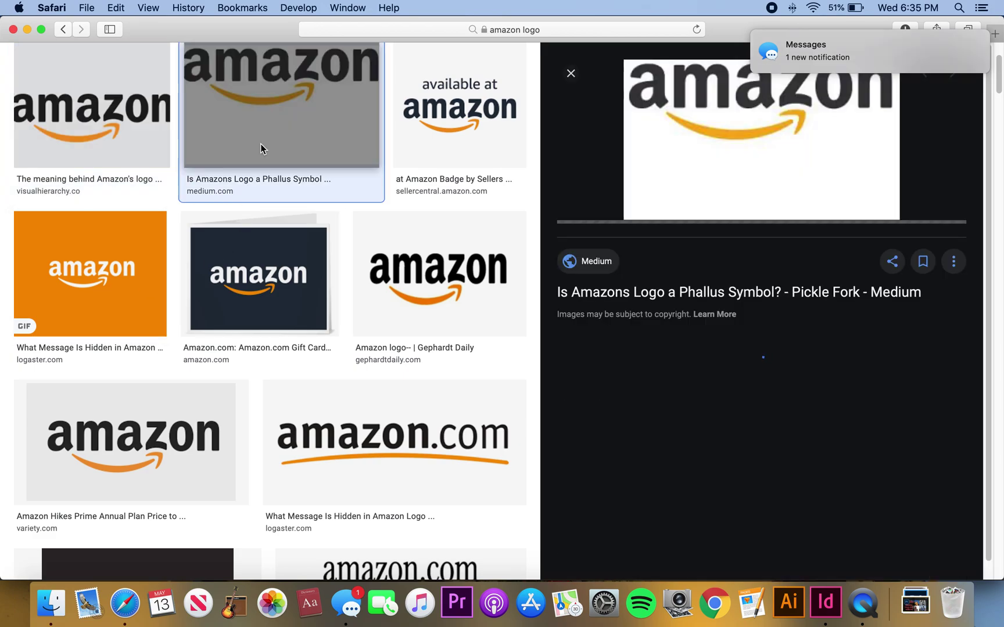
{"action": "left_click", "coordinate": [515, 143]}
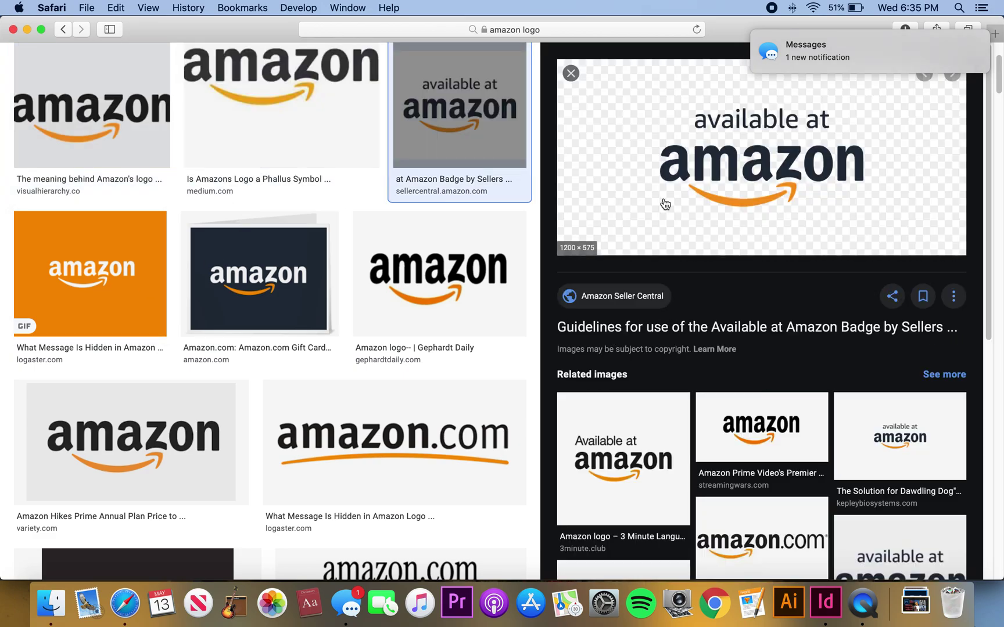
Zoom into the 'available at amazon' badge to inspect its colours
{"action": "scroll", "coordinate": [743, 215], "scroll_direction": "up", "scroll_amount": 10}
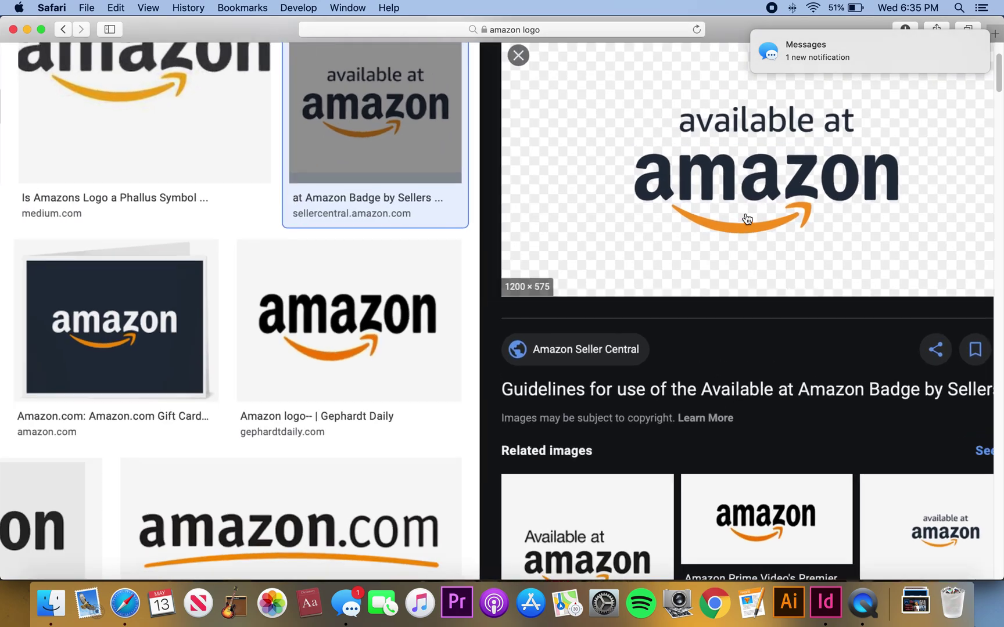
{"action": "scroll", "coordinate": [741, 217], "scroll_direction": "down", "scroll_amount": 4}
{"action": "scroll", "coordinate": [722, 213], "scroll_direction": "right", "scroll_amount": 1}
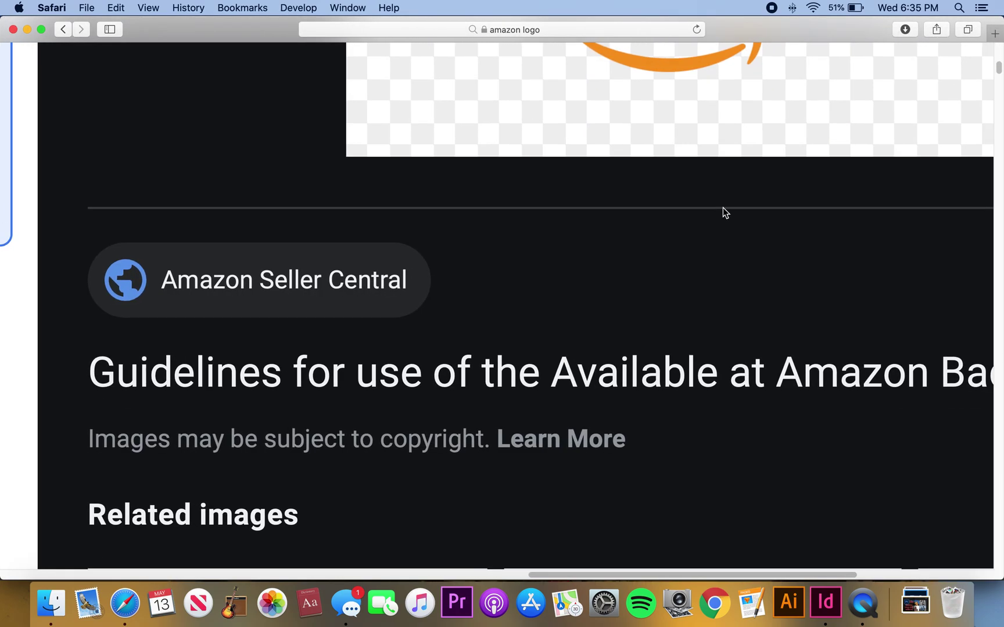
{"action": "scroll", "coordinate": [715, 208], "scroll_direction": "up", "scroll_amount": 3}
{"action": "scroll", "coordinate": [697, 233], "scroll_direction": "right", "scroll_amount": 1}
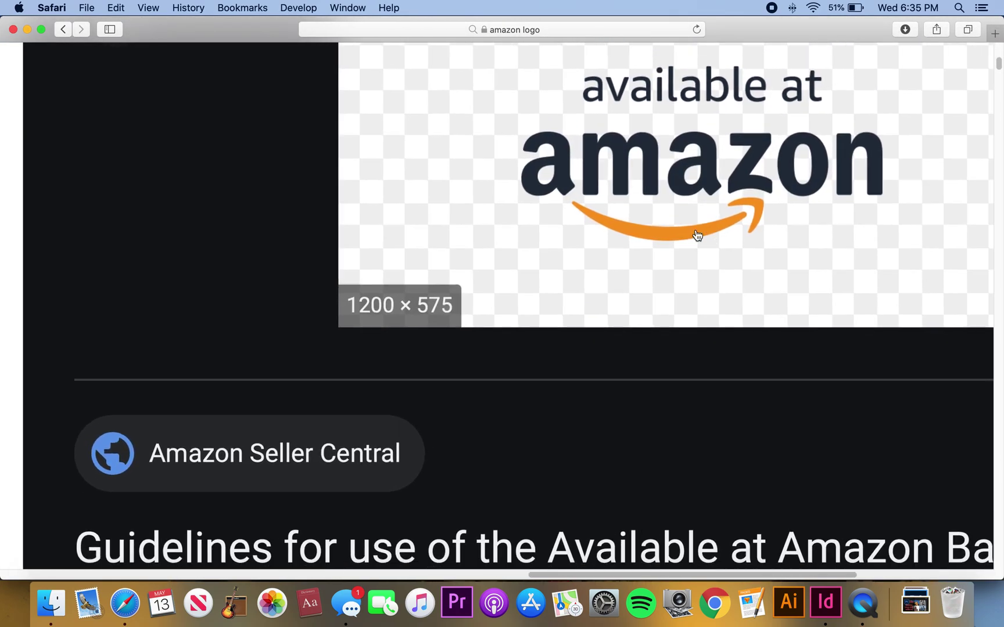
{"action": "scroll", "coordinate": [697, 233], "scroll_direction": "left", "scroll_amount": 1}
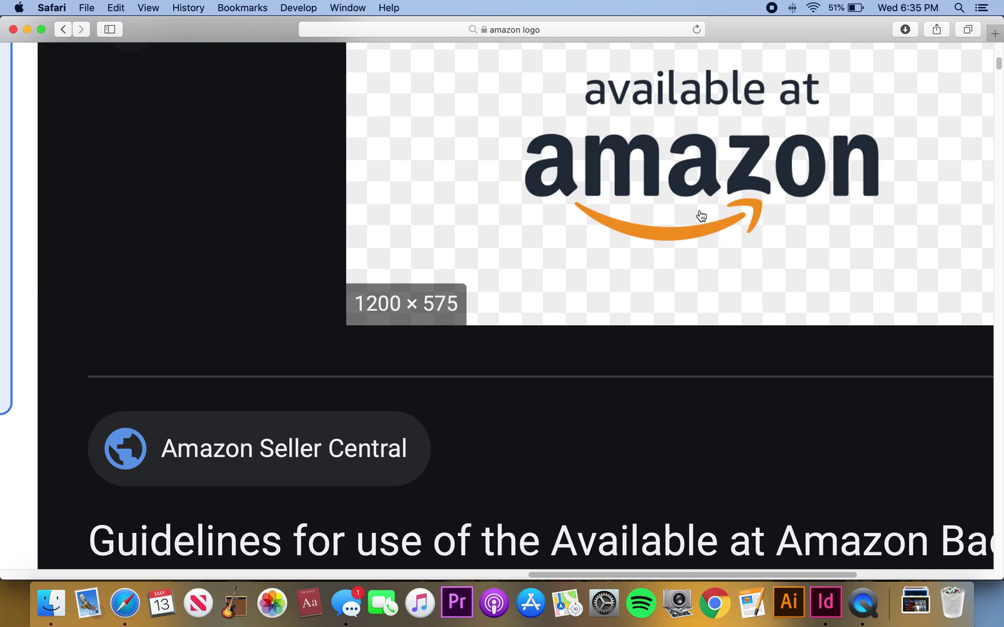
{"action": "left_click", "coordinate": [955, 9]}
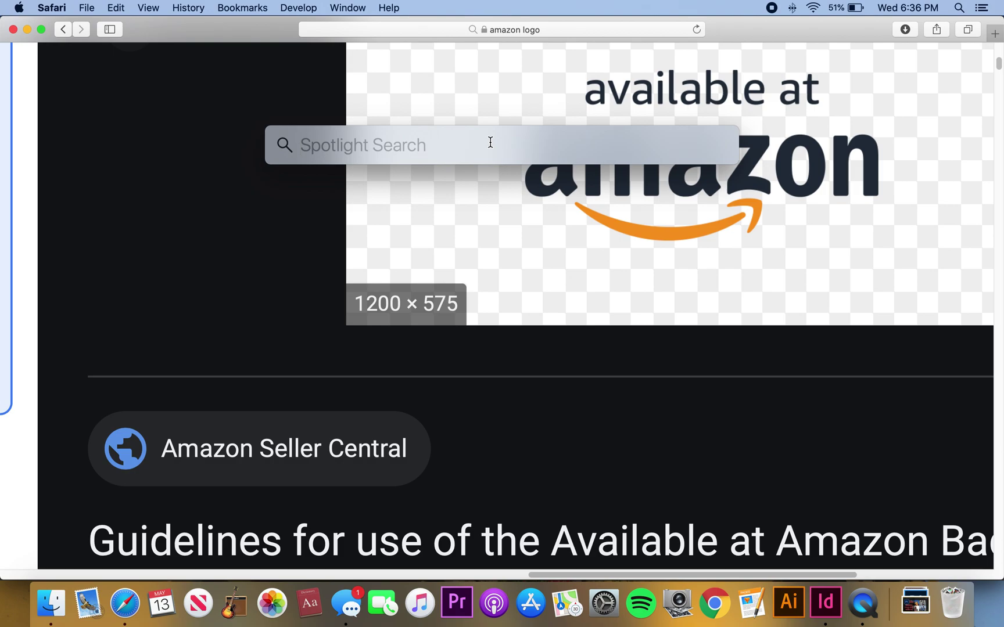
Launch Digital Color Meter and read the badge's orange swoosh as R 235, G 156, B 63
{"action": "type", "text": "digital"}
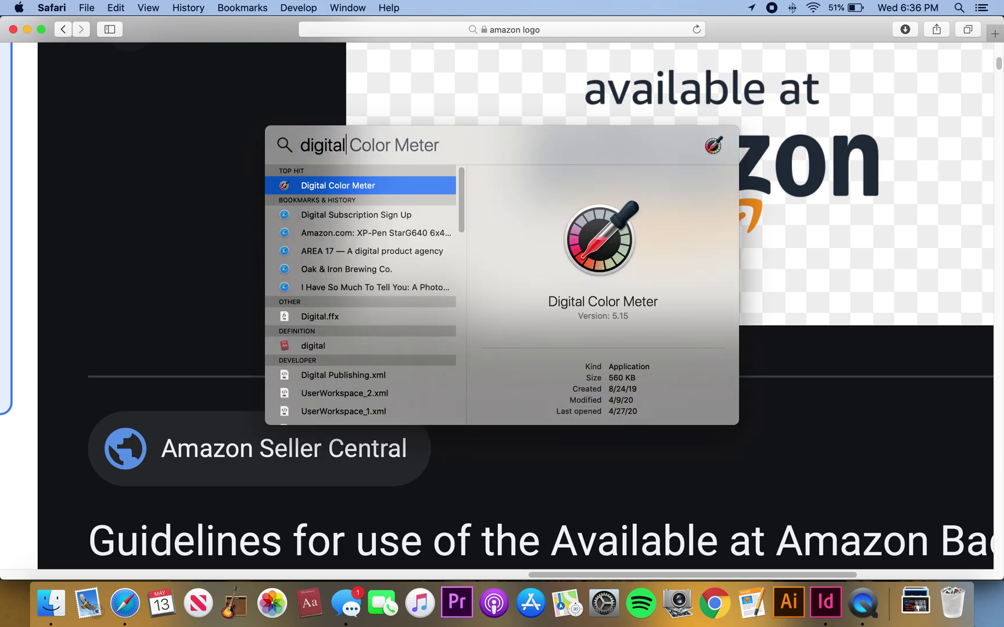
{"action": "key", "text": "Return"}
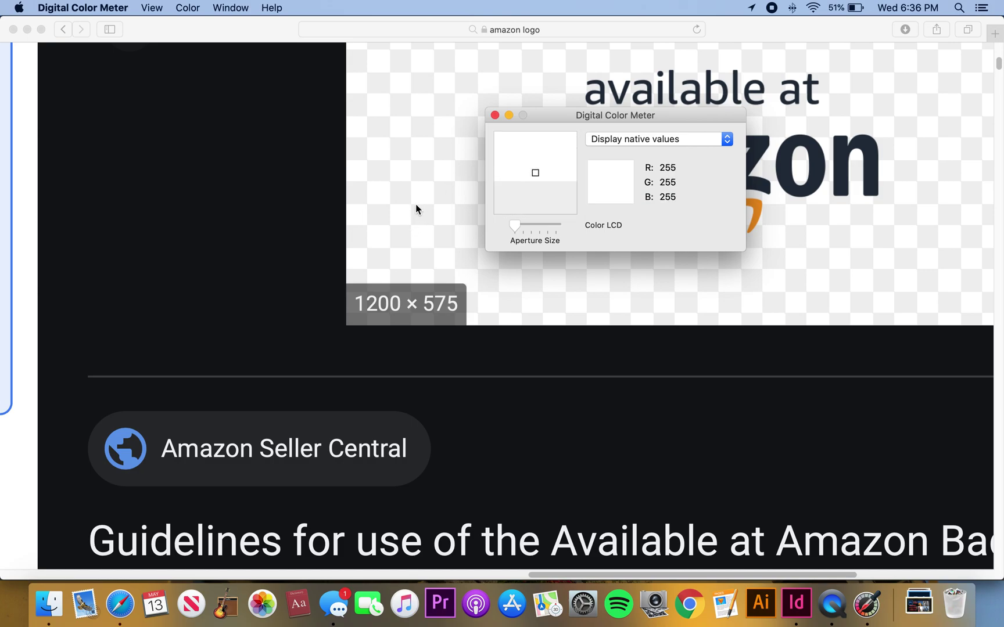
{"action": "left_click_drag", "start_coordinate": [543, 116], "coordinate": [339, 116]}
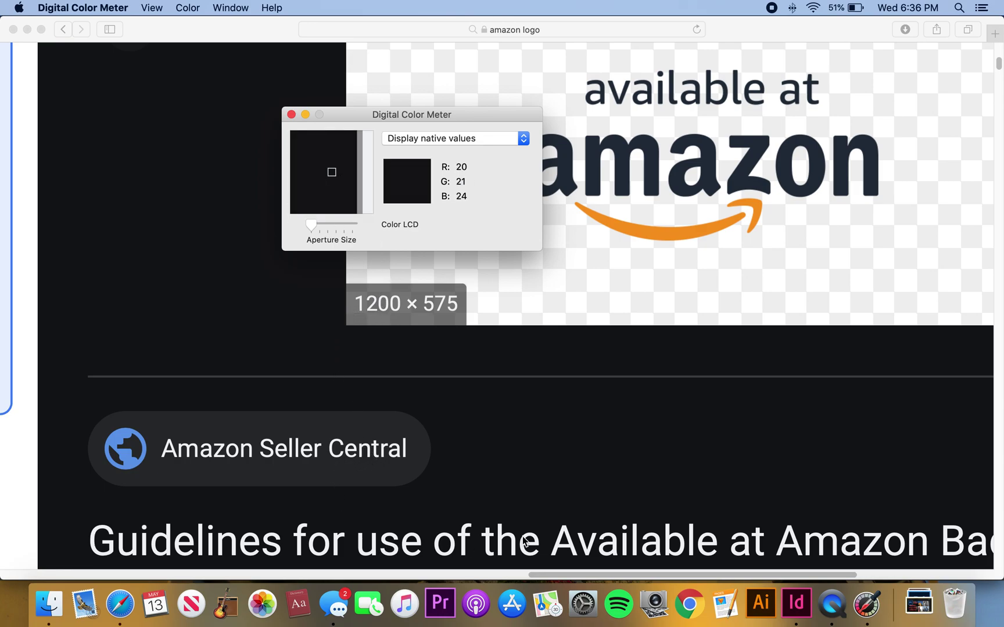
{"action": "left_click", "coordinate": [796, 604]}
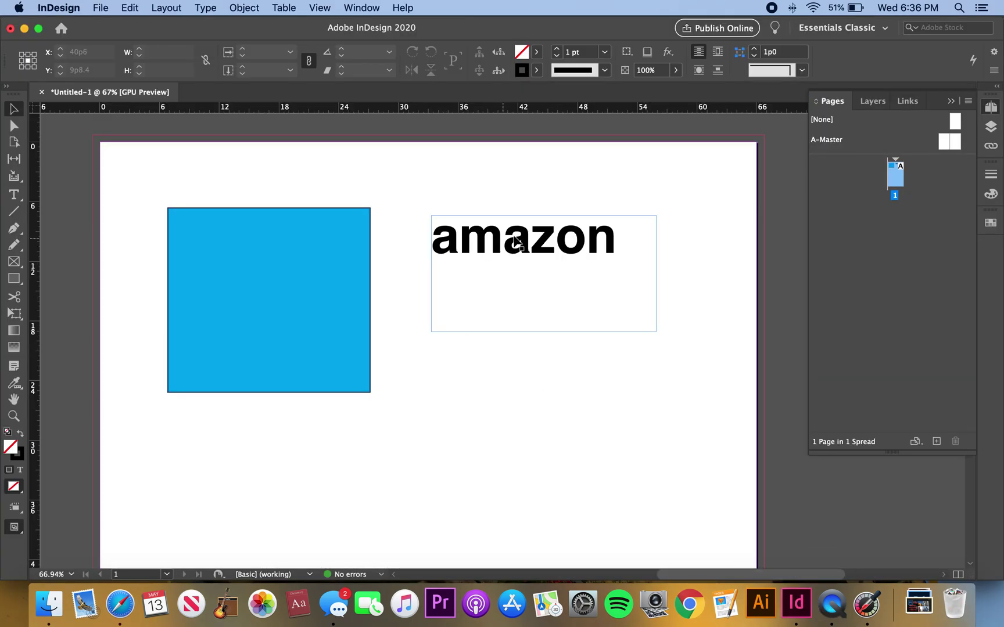
Select the cyan square and open the copied cyan swatch's settings from its Fill list
{"action": "double_click", "coordinate": [578, 244]}
{"action": "key", "text": "Escape"}
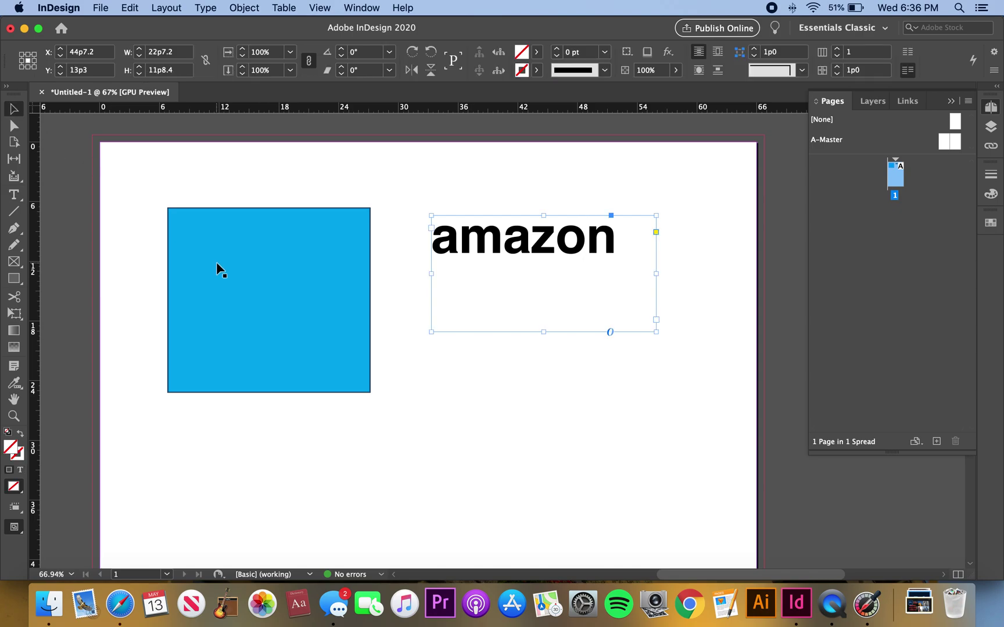
{"action": "left_click", "coordinate": [220, 265]}
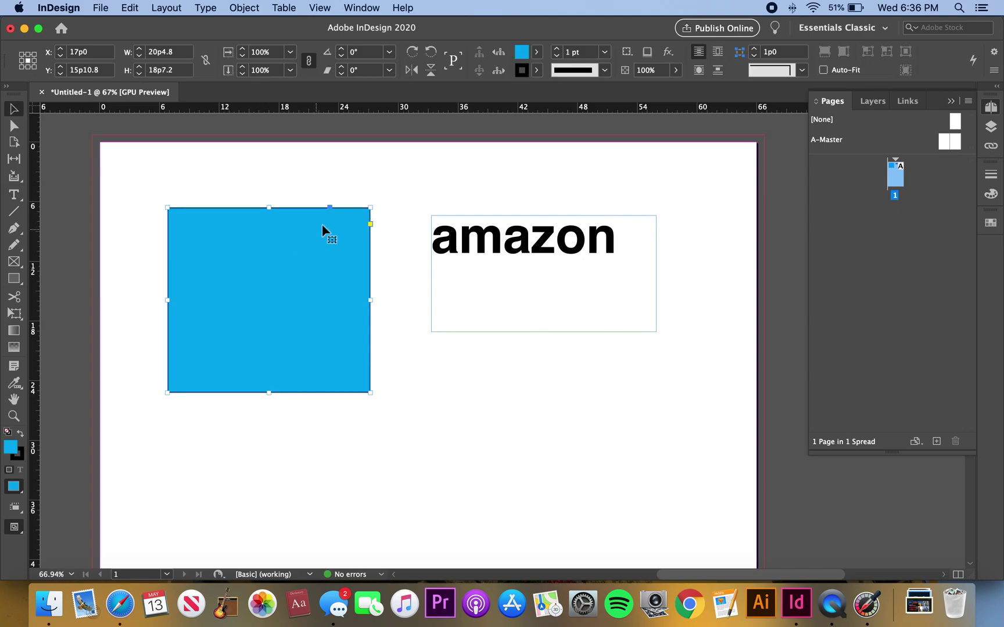
{"action": "left_click", "coordinate": [537, 56]}
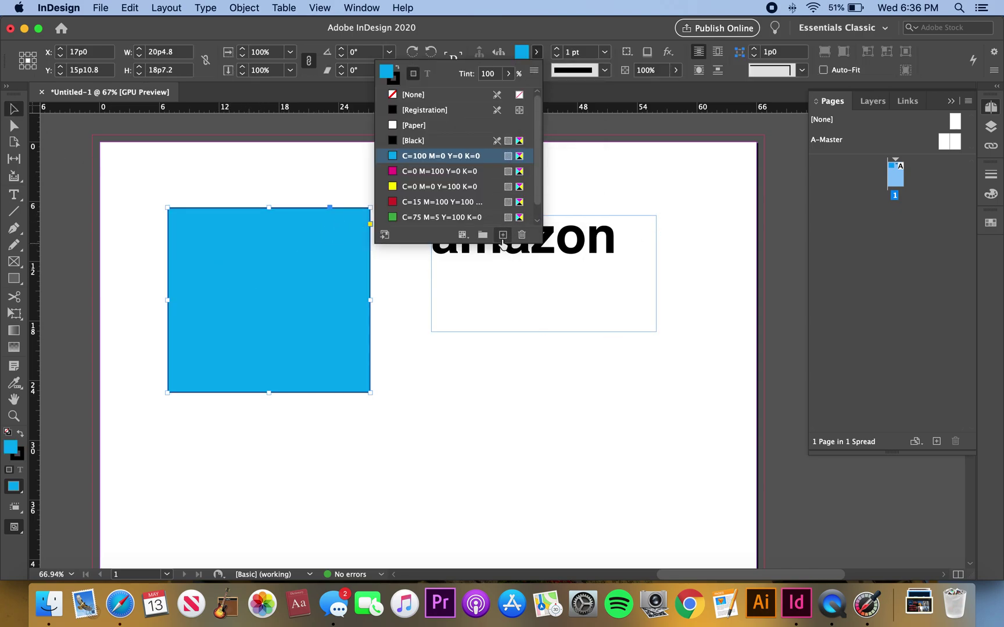
{"action": "scroll", "coordinate": [450, 193], "scroll_direction": "down", "scroll_amount": 1}
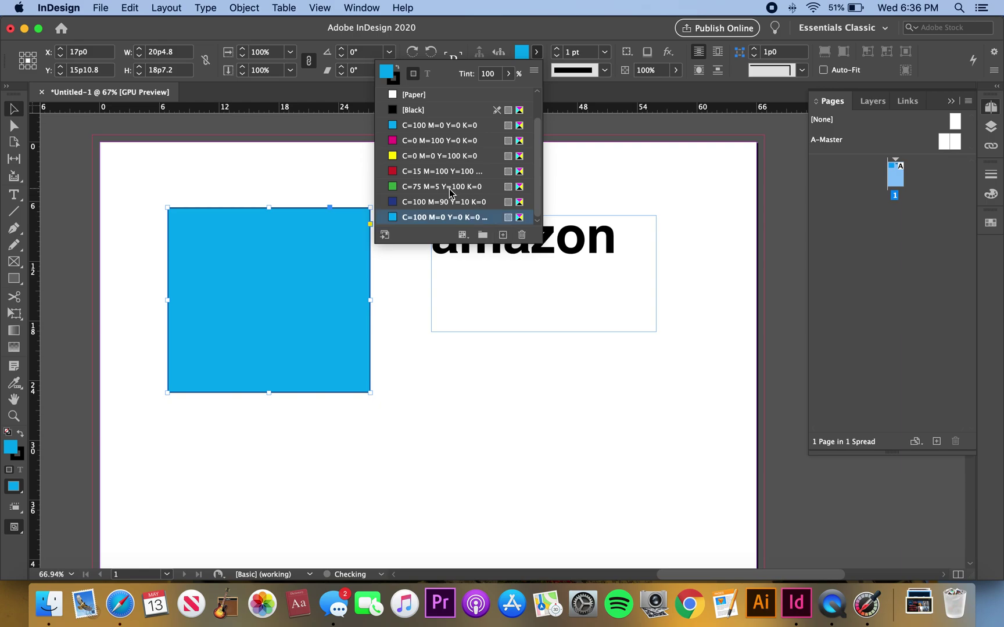
{"action": "double_click", "coordinate": [433, 220]}
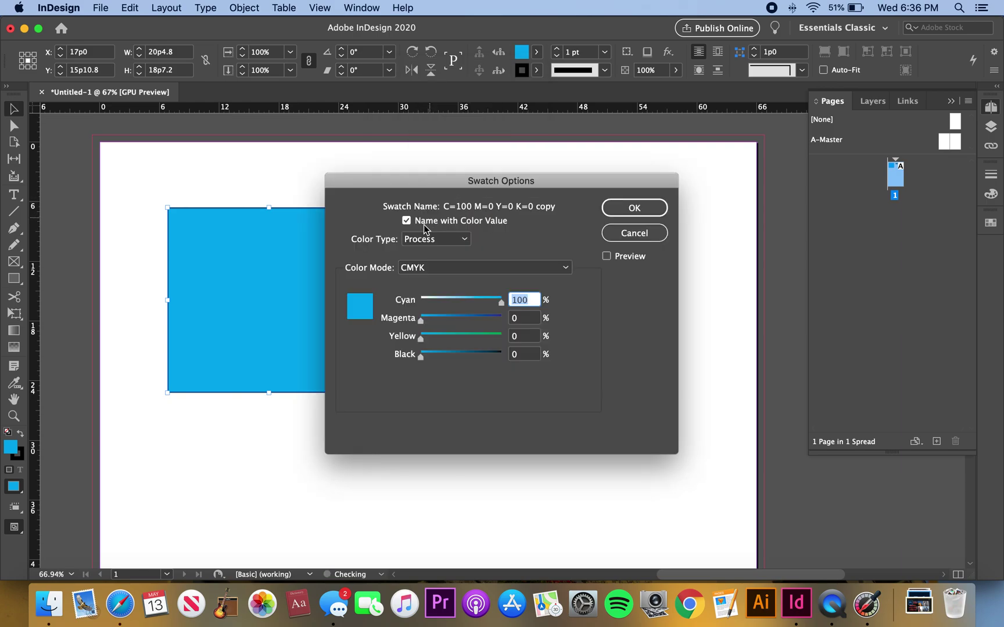
Change the swatch to RGB with R 37, G 47, B 61, filling the square dark navy
{"action": "left_click", "coordinate": [433, 271]}
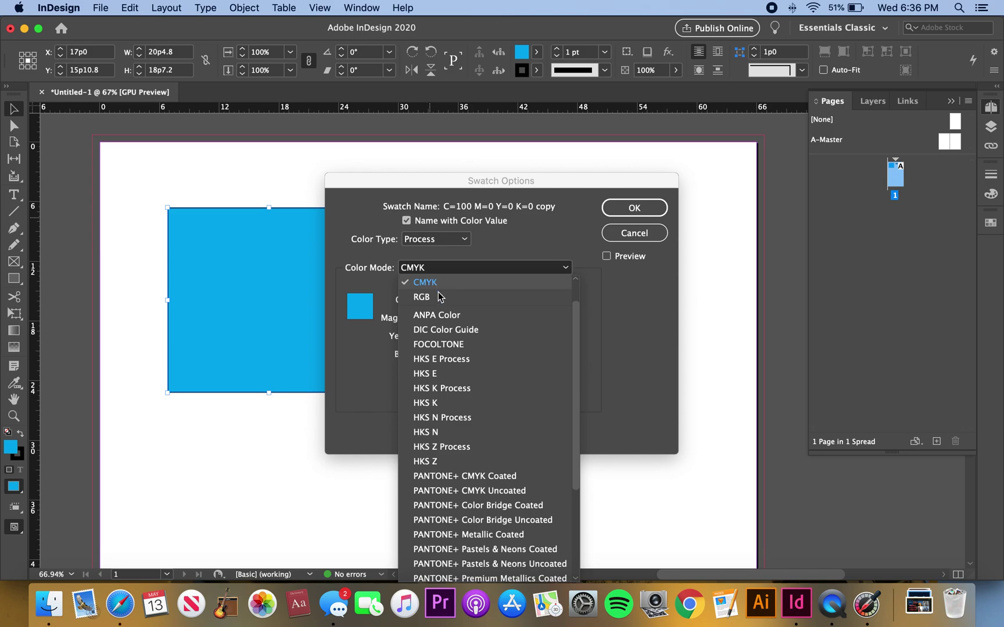
{"action": "left_click", "coordinate": [439, 296]}
{"action": "left_click", "coordinate": [525, 304]}
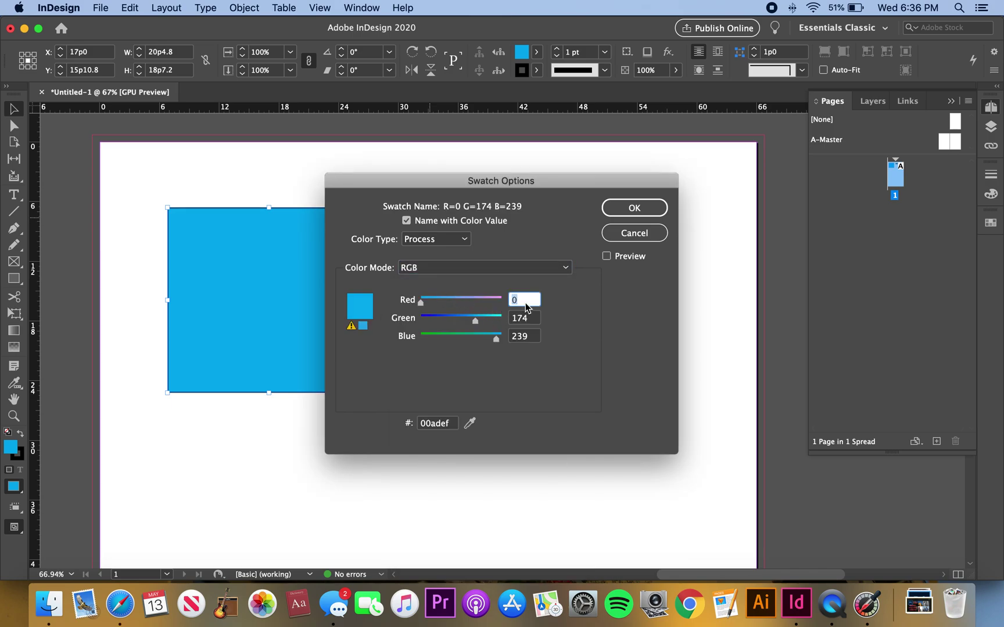
{"action": "type", "text": "37"}
{"action": "left_click", "coordinate": [525, 320]}
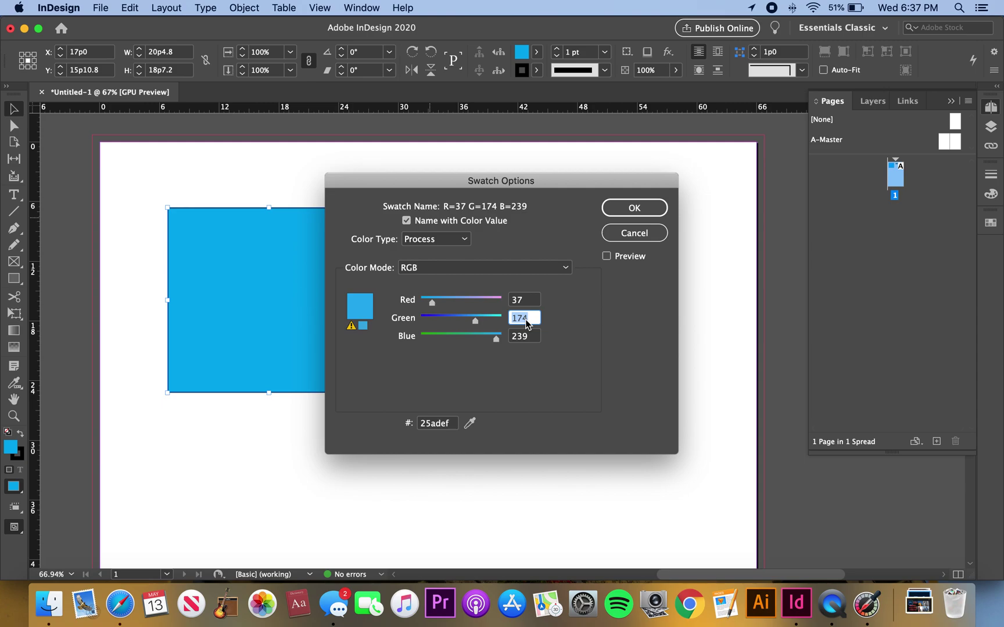
{"action": "type", "text": "47"}
{"action": "left_click", "coordinate": [529, 337]}
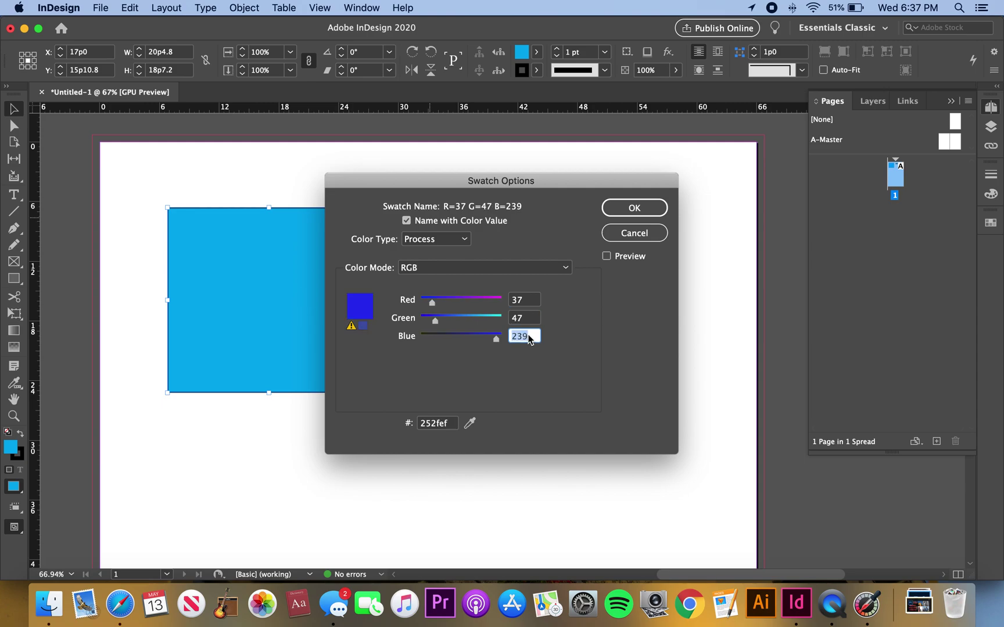
{"action": "type", "text": "6"}
{"action": "left_click", "coordinate": [651, 207]}
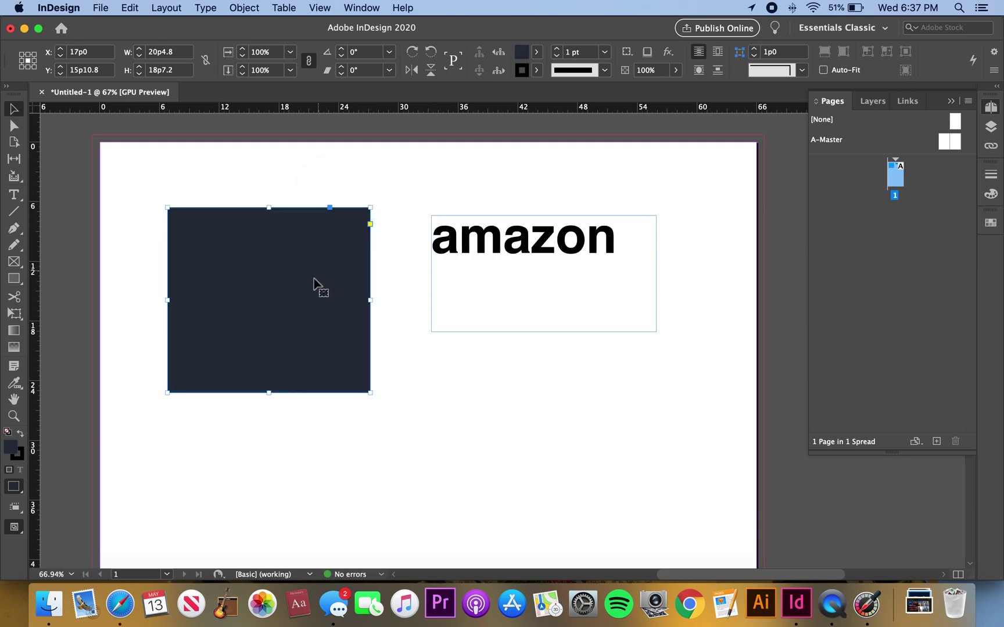
{"action": "double_click", "coordinate": [555, 244]}
Colour the word amazon with the dark navy swatch
{"action": "double_click", "coordinate": [532, 238]}
{"action": "left_click", "coordinate": [564, 52]}
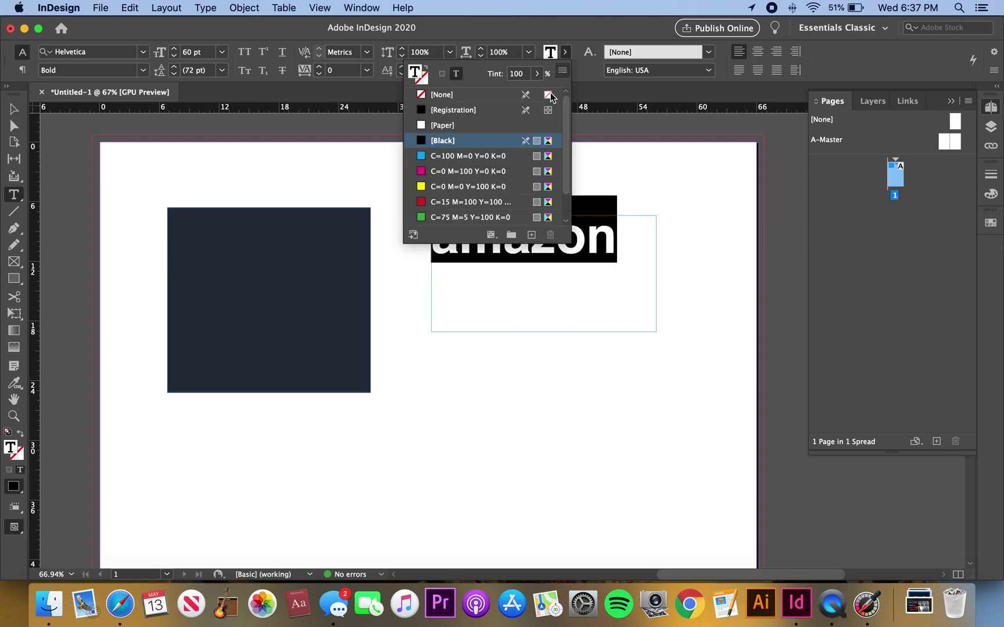
{"action": "scroll", "coordinate": [522, 145], "scroll_direction": "down", "scroll_amount": 2}
{"action": "left_click", "coordinate": [458, 218]}
{"action": "left_click", "coordinate": [518, 303]}
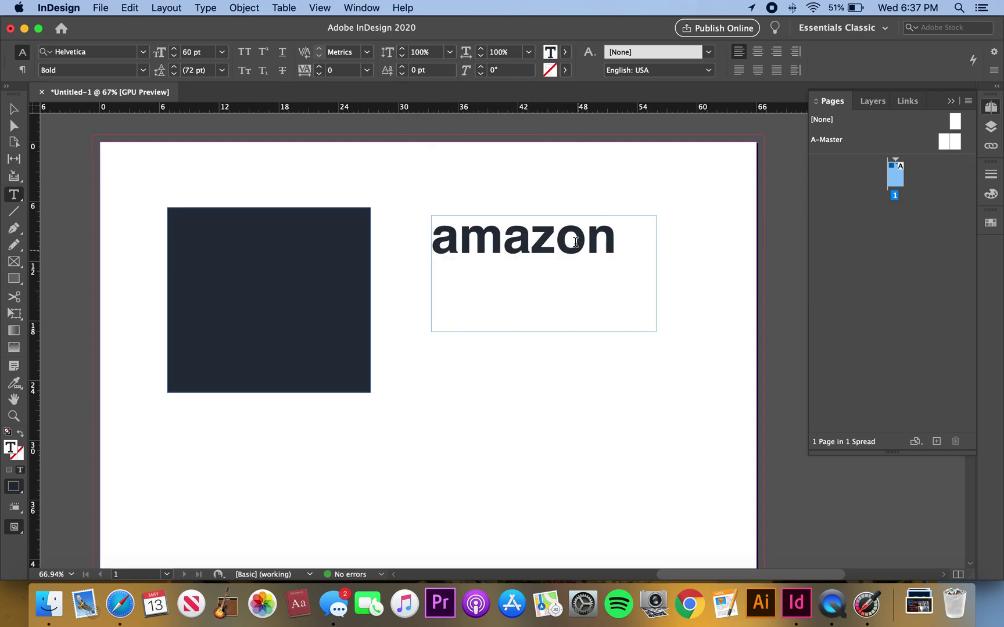
{"action": "key", "text": "Escape"}
Select the navy square and duplicate the navy swatch, leaving the original unchanged
{"action": "left_click", "coordinate": [227, 263]}
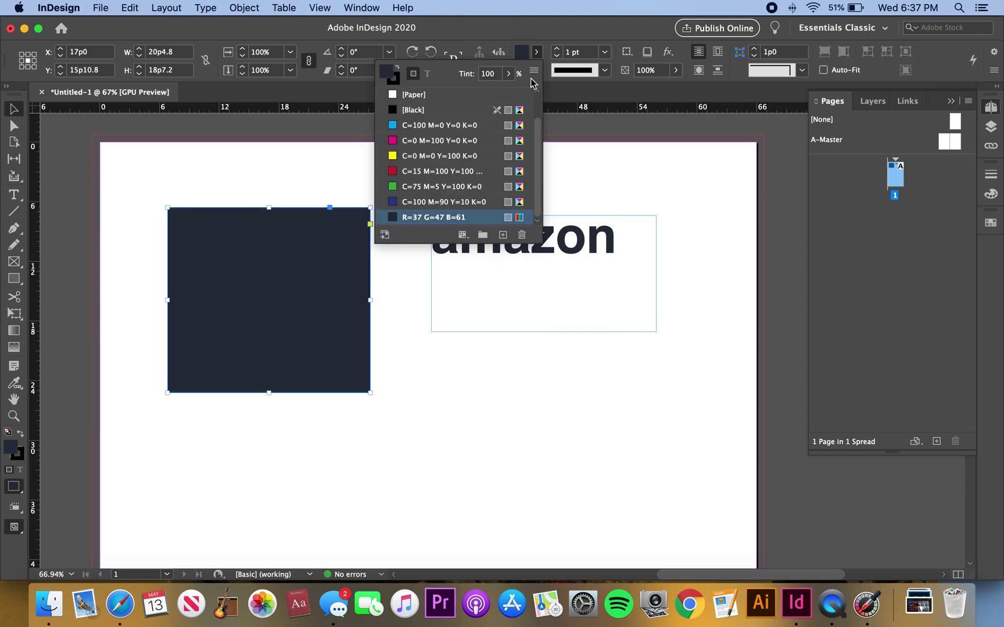
{"action": "left_click", "coordinate": [503, 235]}
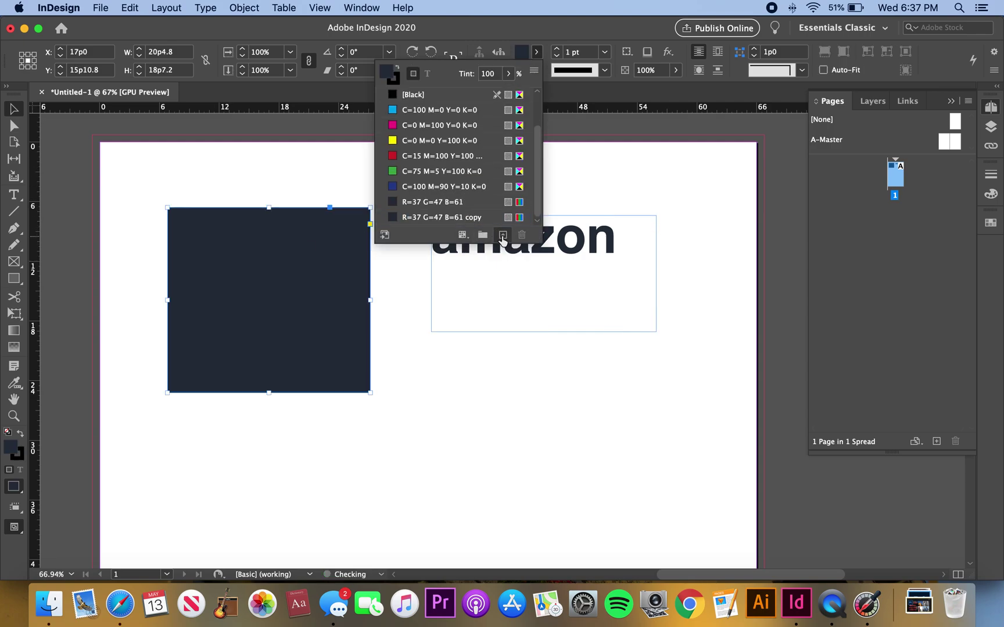
{"action": "double_click", "coordinate": [439, 201]}
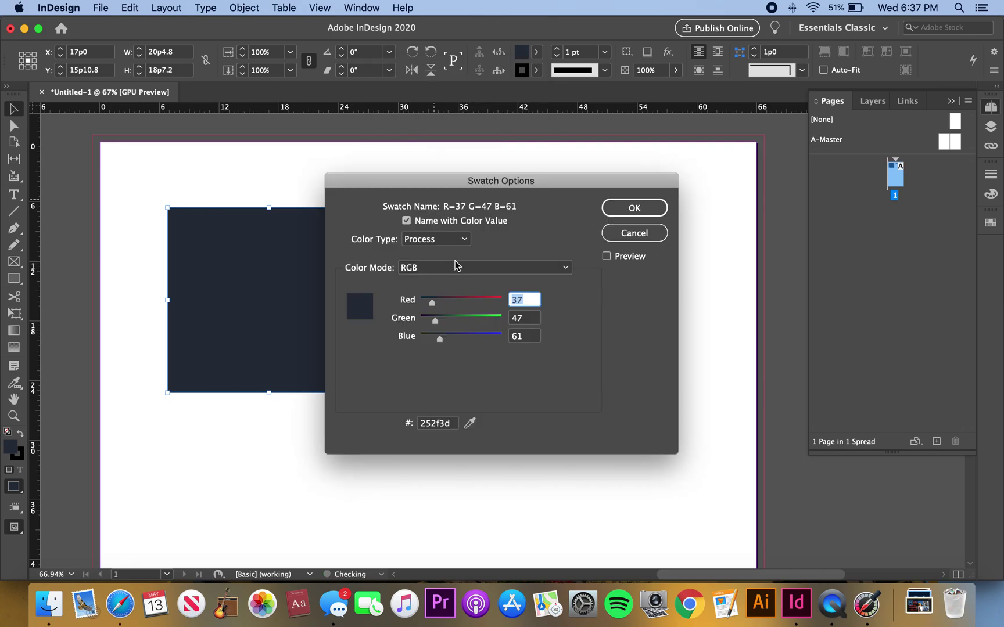
{"action": "left_click", "coordinate": [631, 233]}
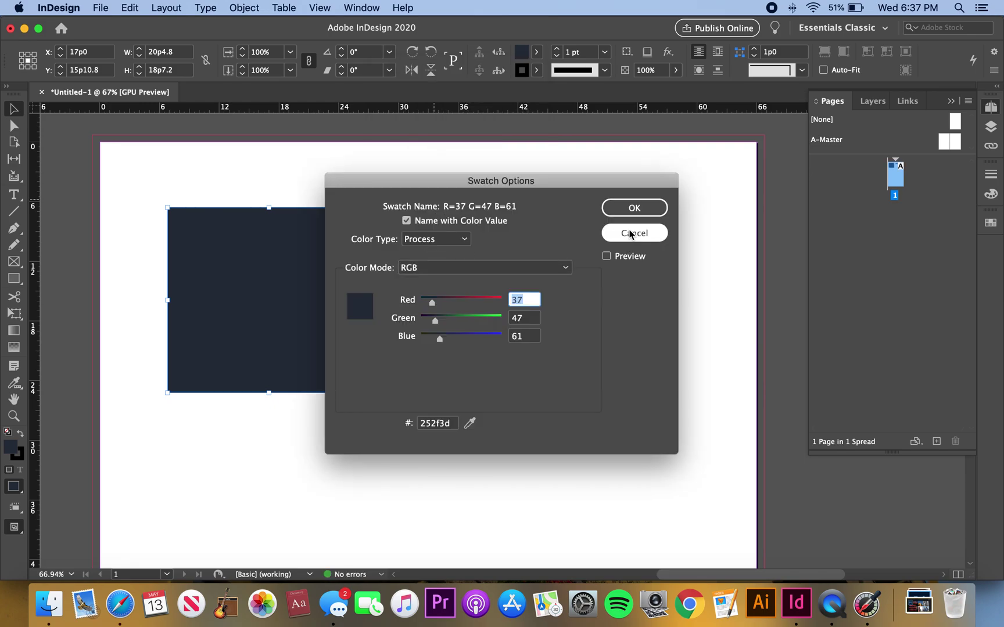
Edit the navy swatch copy to R 235, G 156 and apply it as the square's orange fill
{"action": "left_click", "coordinate": [536, 51]}
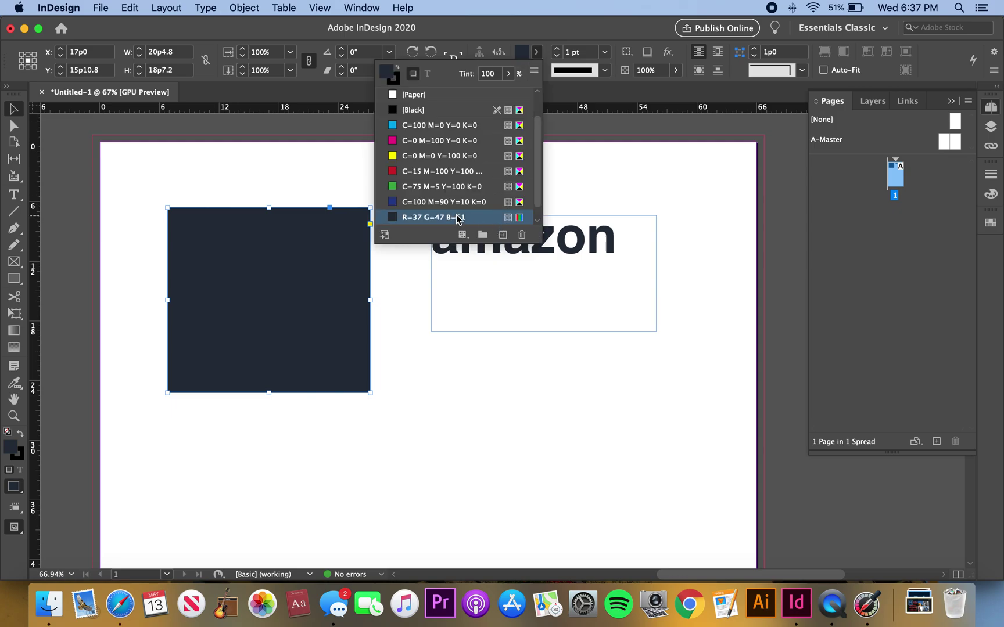
{"action": "scroll", "coordinate": [459, 211], "scroll_direction": "down", "scroll_amount": 1}
{"action": "double_click", "coordinate": [453, 218]}
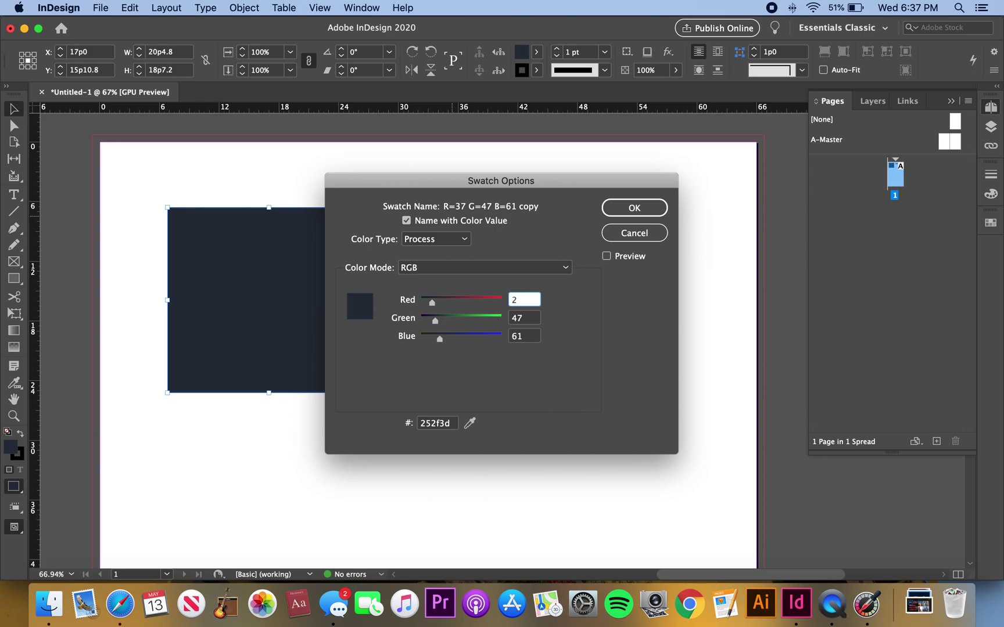
{"action": "key", "text": "Tab"}
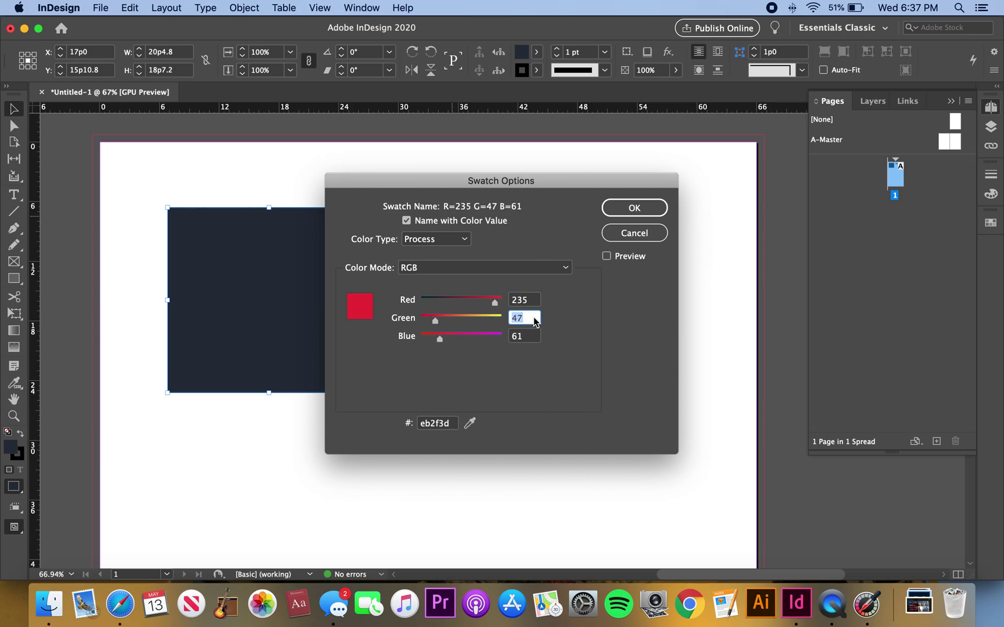
{"action": "type", "text": "156"}
{"action": "left_click", "coordinate": [531, 336]}
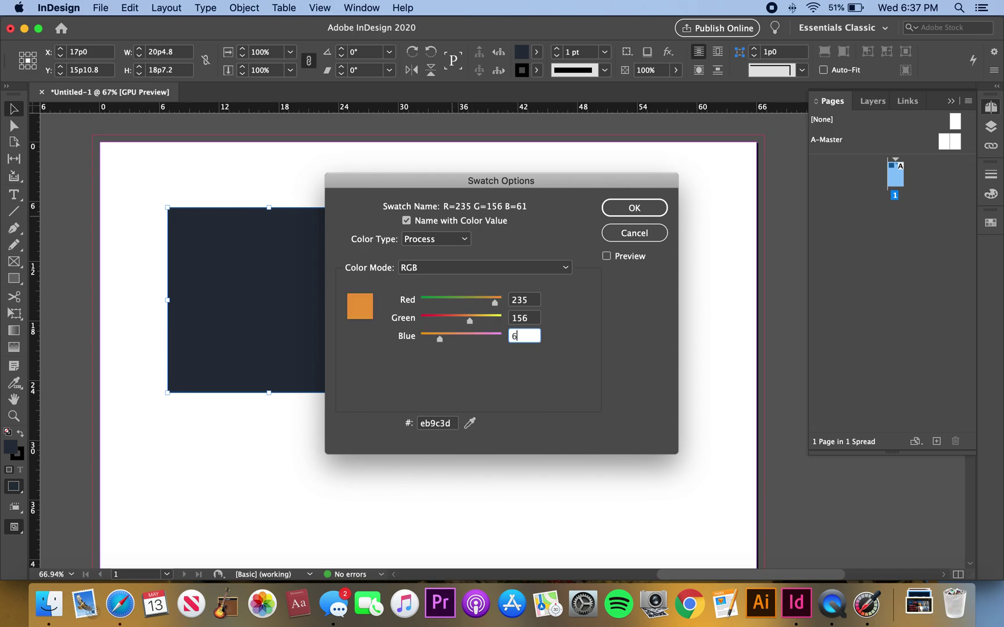
{"action": "key", "text": "Return"}
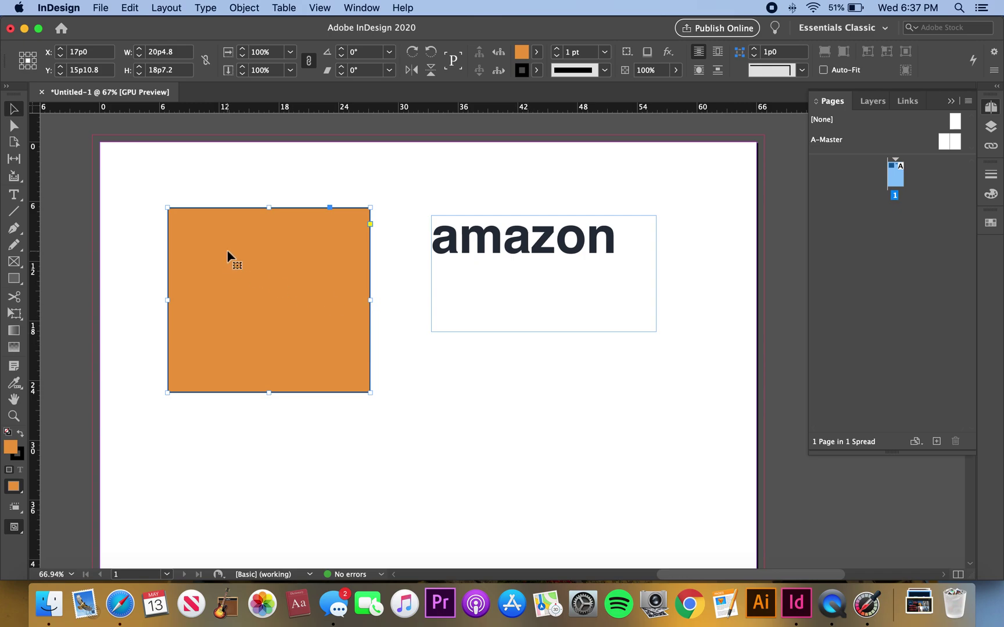
Move the orange square under the amazon text and flatten it into a thin bar
{"action": "left_click", "coordinate": [140, 178]}
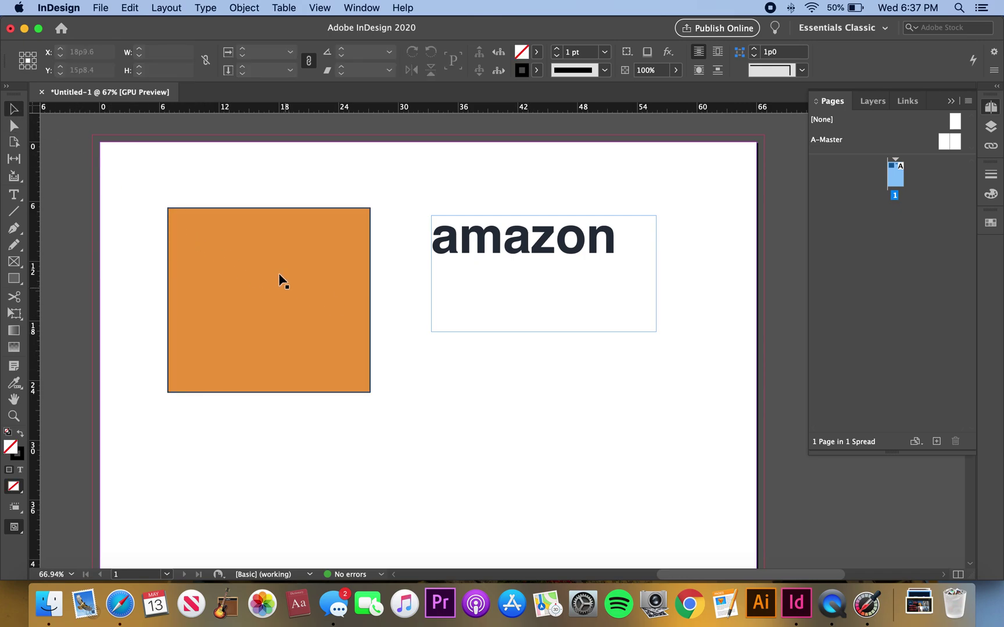
{"action": "left_click_drag", "start_coordinate": [280, 279], "coordinate": [544, 334]}
{"action": "left_click", "coordinate": [397, 279]}
{"action": "left_click", "coordinate": [538, 447]}
{"action": "left_click_drag", "start_coordinate": [528, 449], "coordinate": [521, 279]}
{"action": "left_click", "coordinate": [363, 327]}
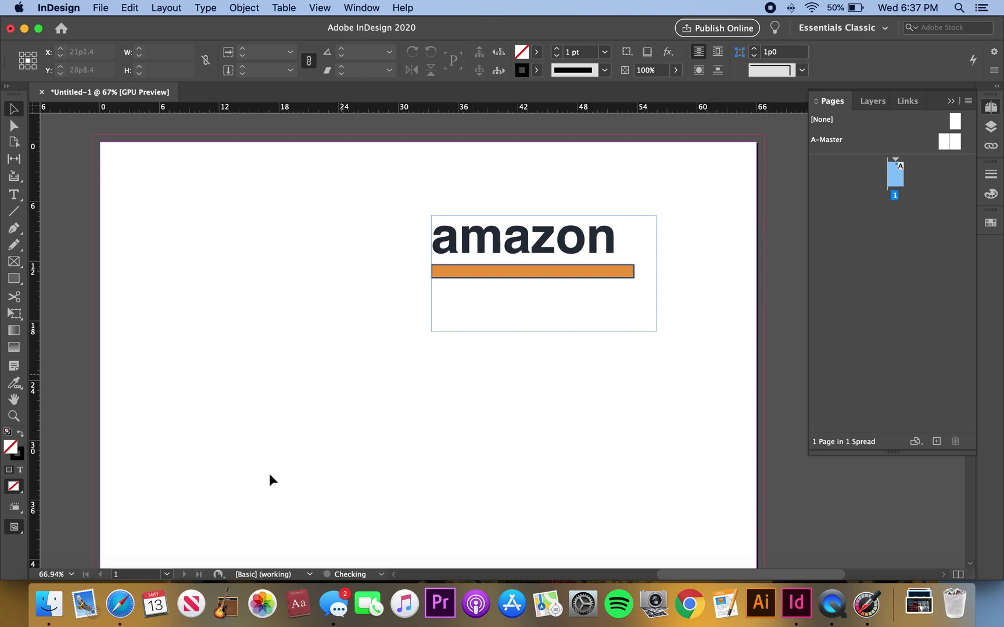
Compare against the reference logo and shift the amazon text frame left
{"action": "left_click", "coordinate": [120, 605]}
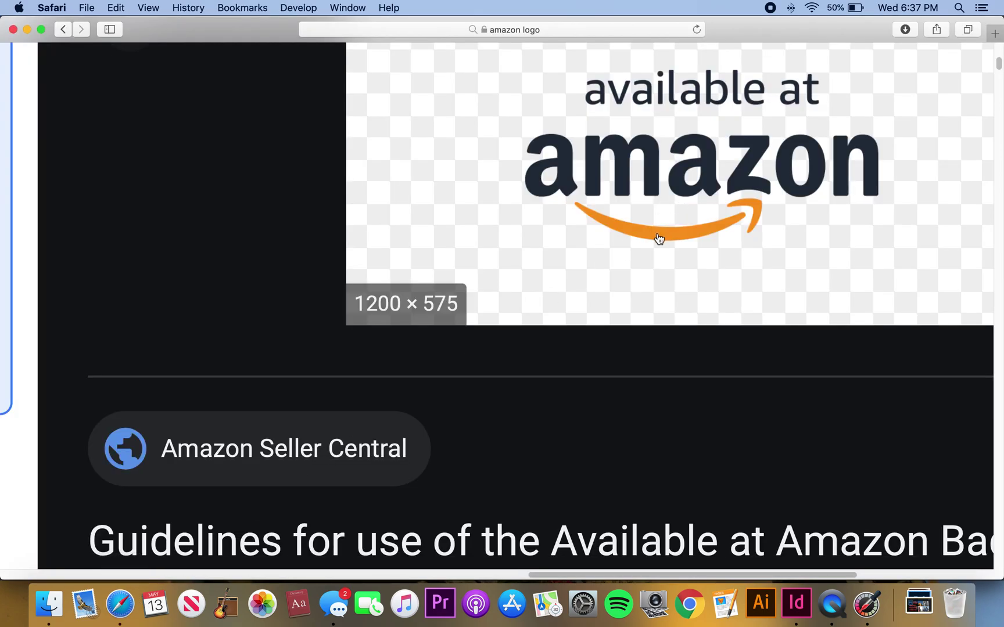
{"action": "left_click", "coordinate": [794, 600]}
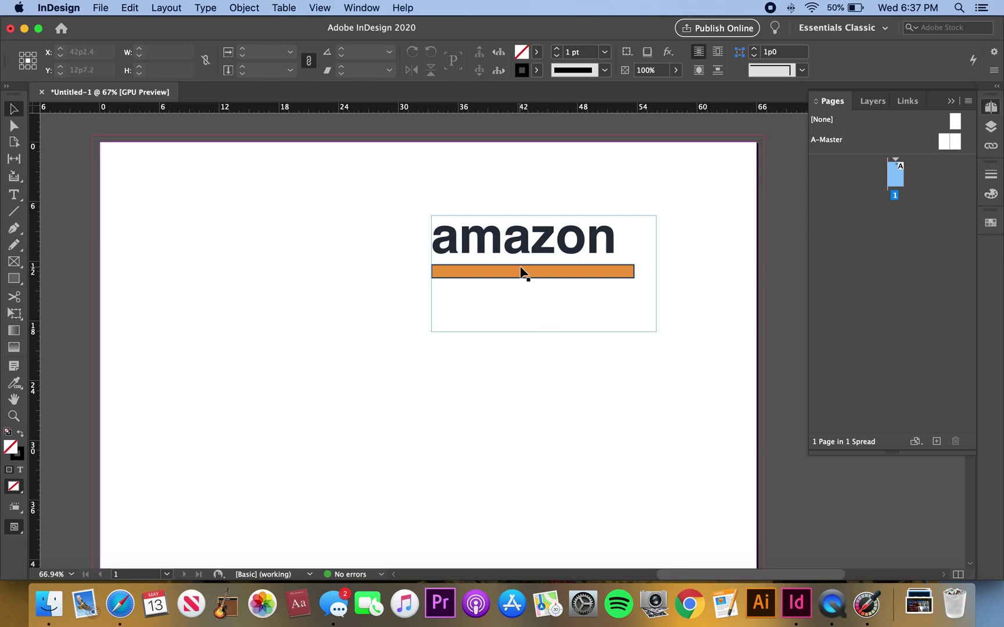
{"action": "left_click", "coordinate": [522, 271]}
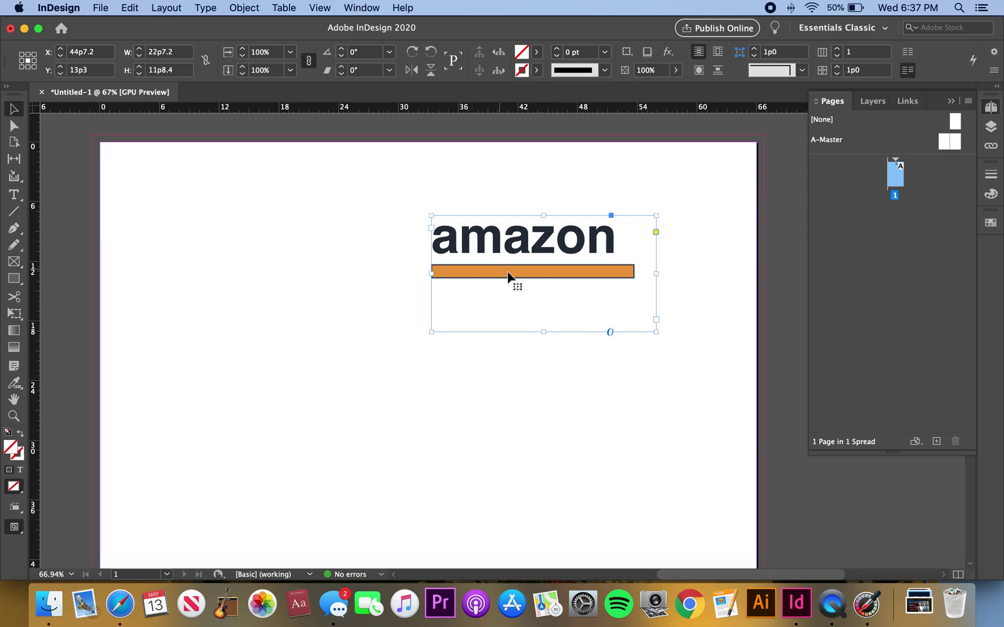
{"action": "left_click", "coordinate": [536, 70]}
{"action": "left_click", "coordinate": [277, 207]}
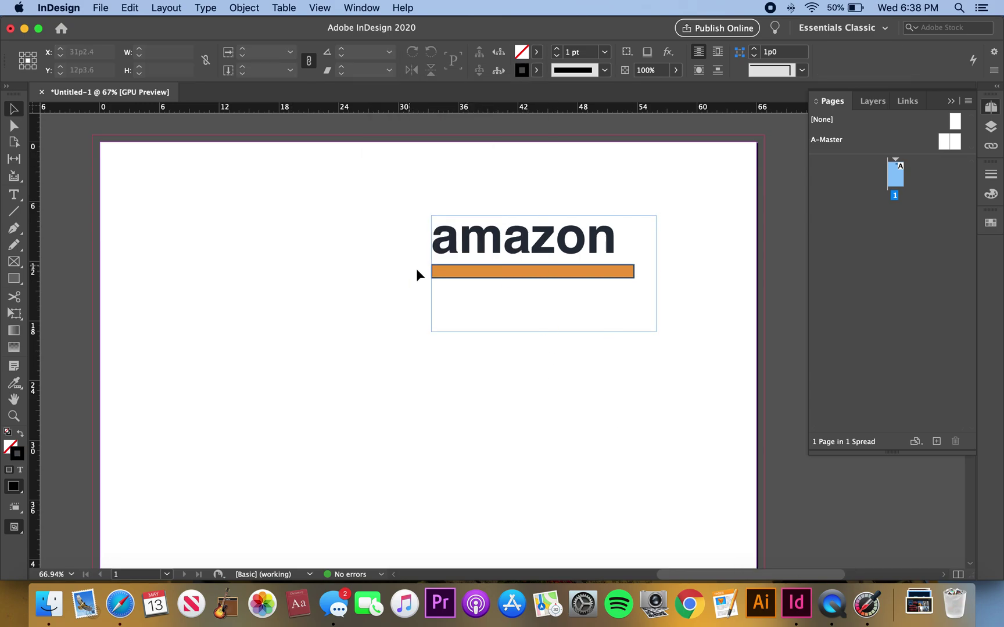
{"action": "left_click_drag", "start_coordinate": [433, 272], "coordinate": [364, 287]}
Remove the orange bar's outline and position the amazon text over the bar
{"action": "left_click", "coordinate": [607, 281]}
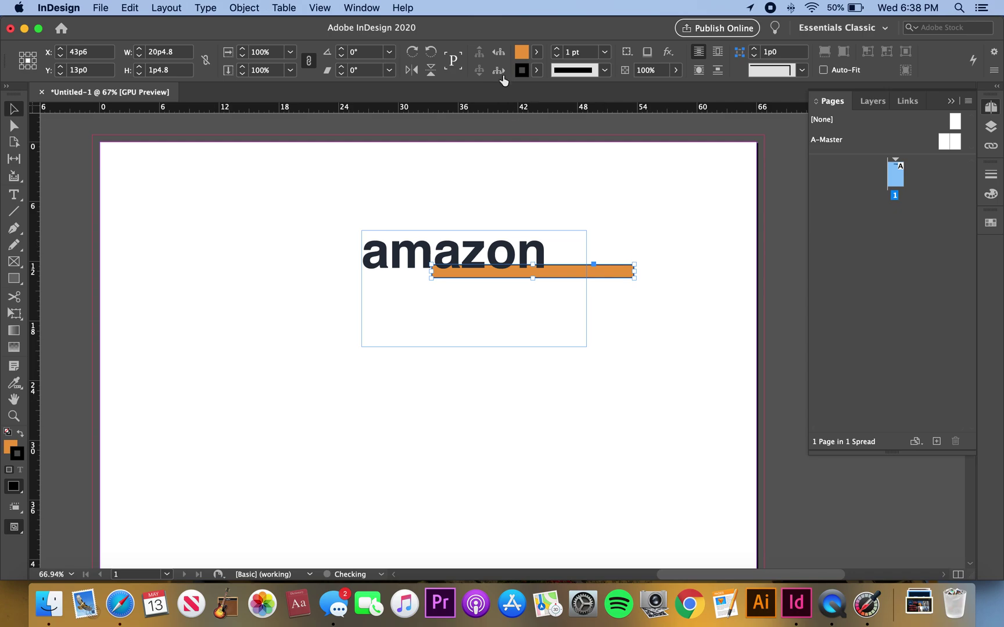
{"action": "left_click", "coordinate": [536, 70]}
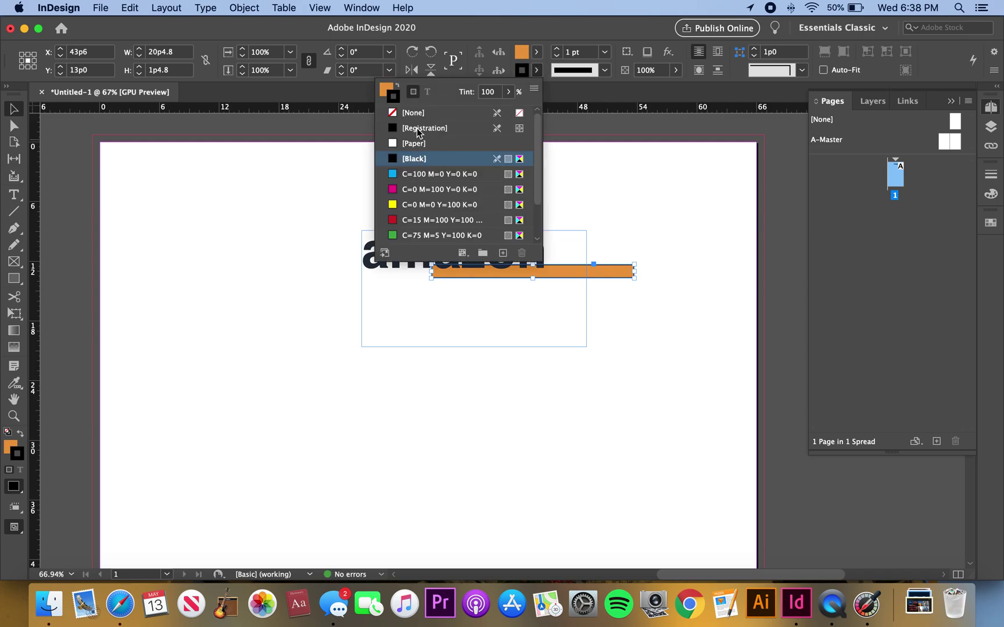
{"action": "left_click", "coordinate": [413, 112]}
{"action": "left_click_drag", "start_coordinate": [519, 248], "coordinate": [586, 236]}
{"action": "left_click", "coordinate": [698, 272]}
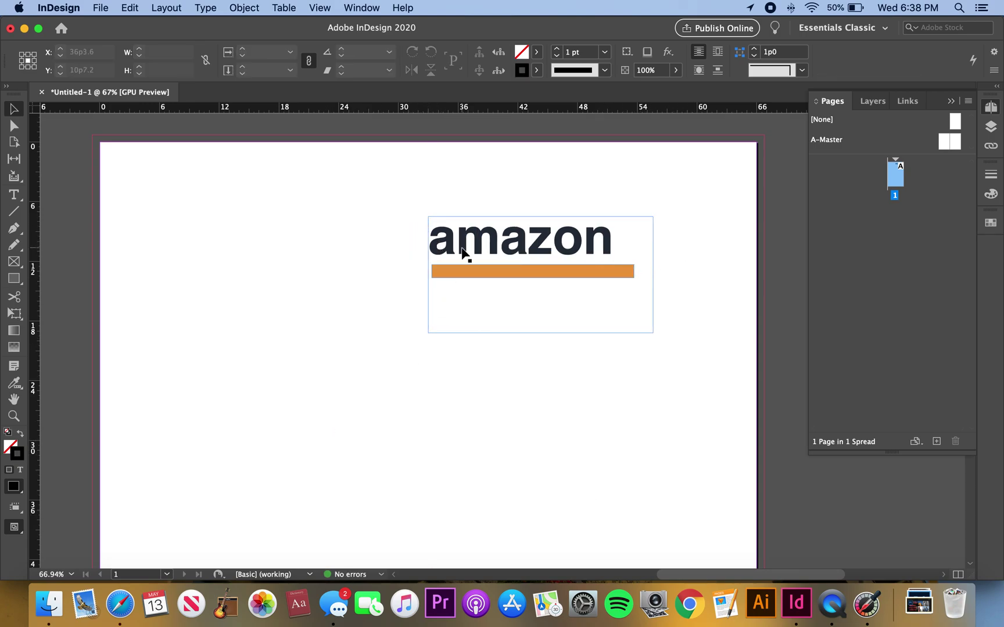
{"action": "scroll", "coordinate": [477, 260], "scroll_direction": "up", "scroll_amount": 5}
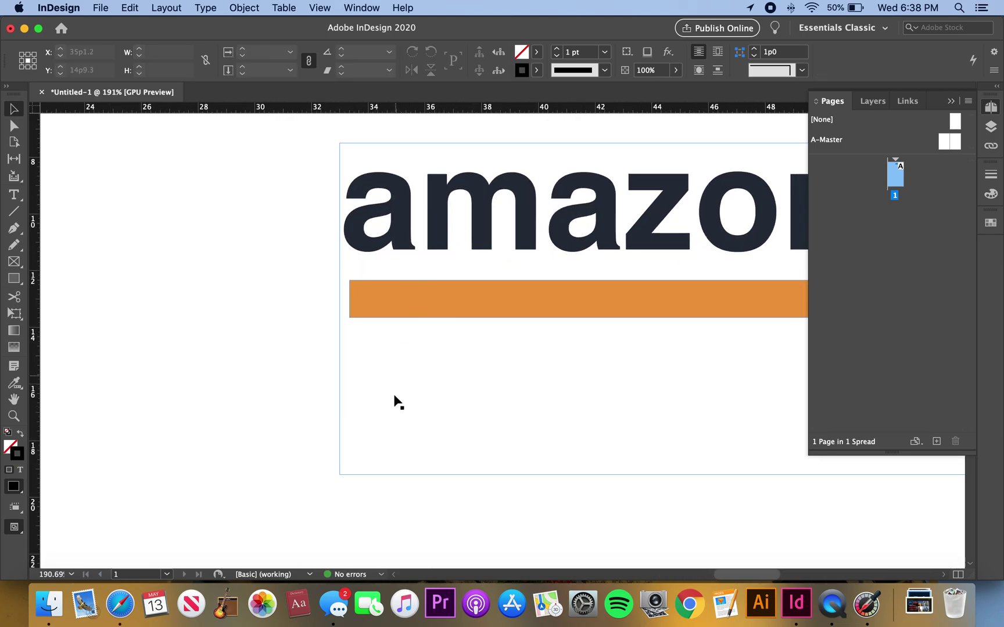
{"action": "left_click", "coordinate": [120, 604]}
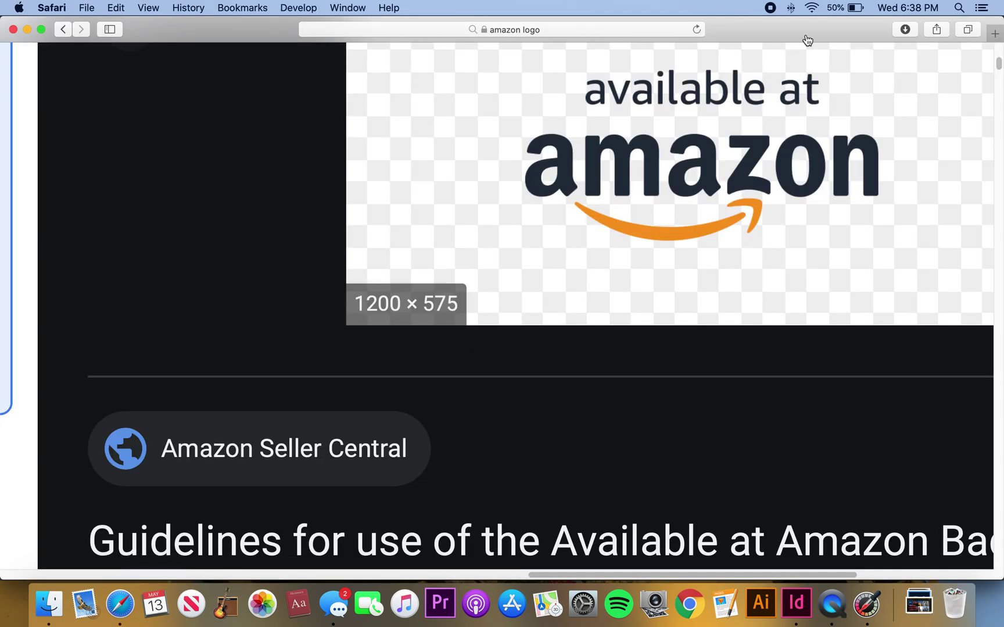
Relaunch Digital Color Meter to recheck orange 235/156/63 and navy 37/47/61, then quit it
{"action": "left_click", "coordinate": [959, 9]}
{"action": "type", "text": "dig"}
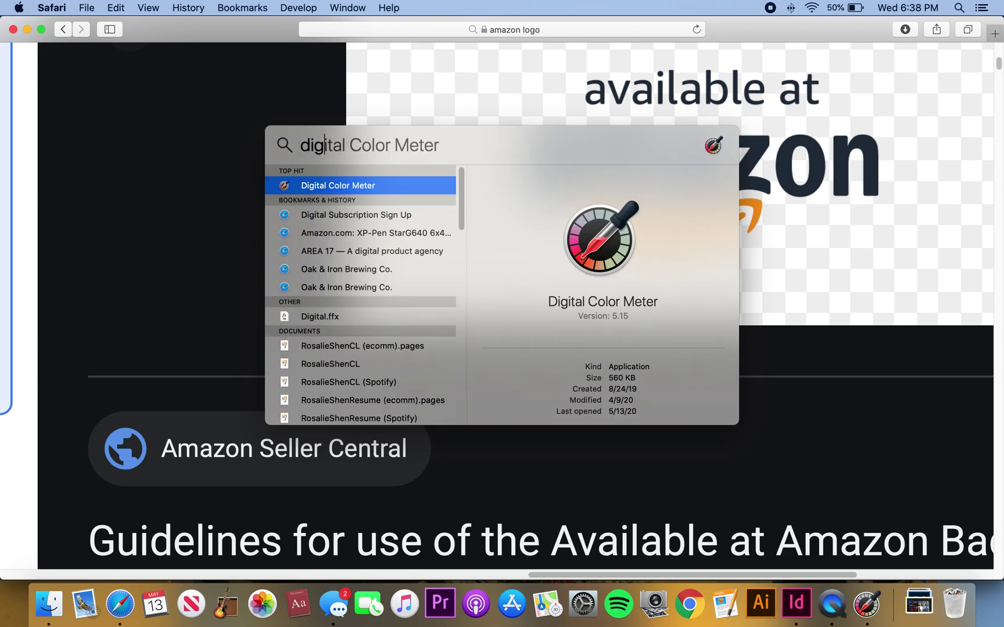
{"action": "key", "text": "Return"}
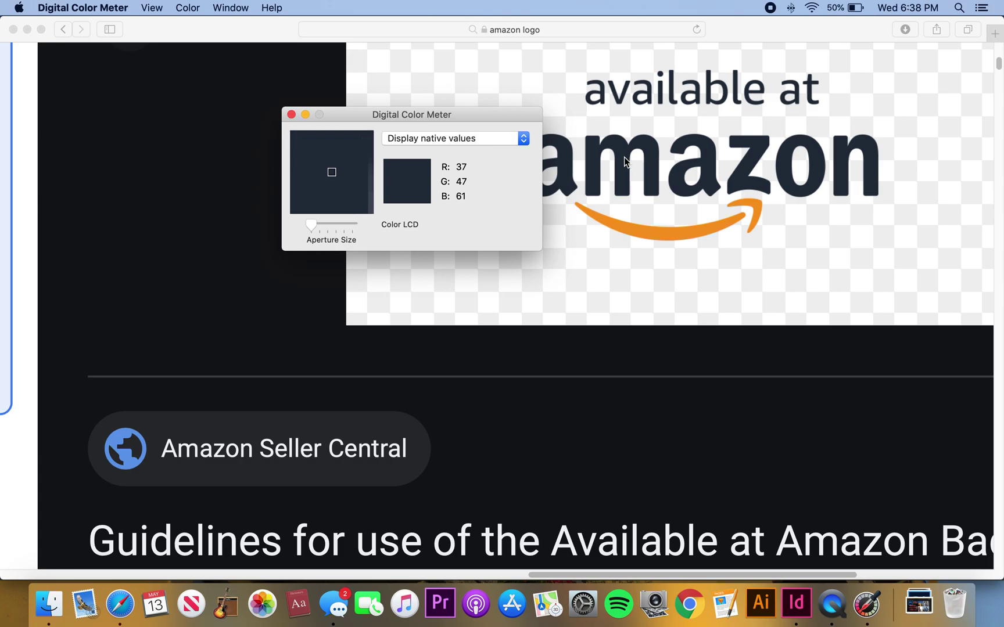
{"action": "left_click", "coordinate": [291, 115]}
Search Google Images for 'blue' and preview the purebeads.com 'Blue page' image
{"action": "scroll", "coordinate": [366, 232], "scroll_direction": "down", "scroll_amount": 5}
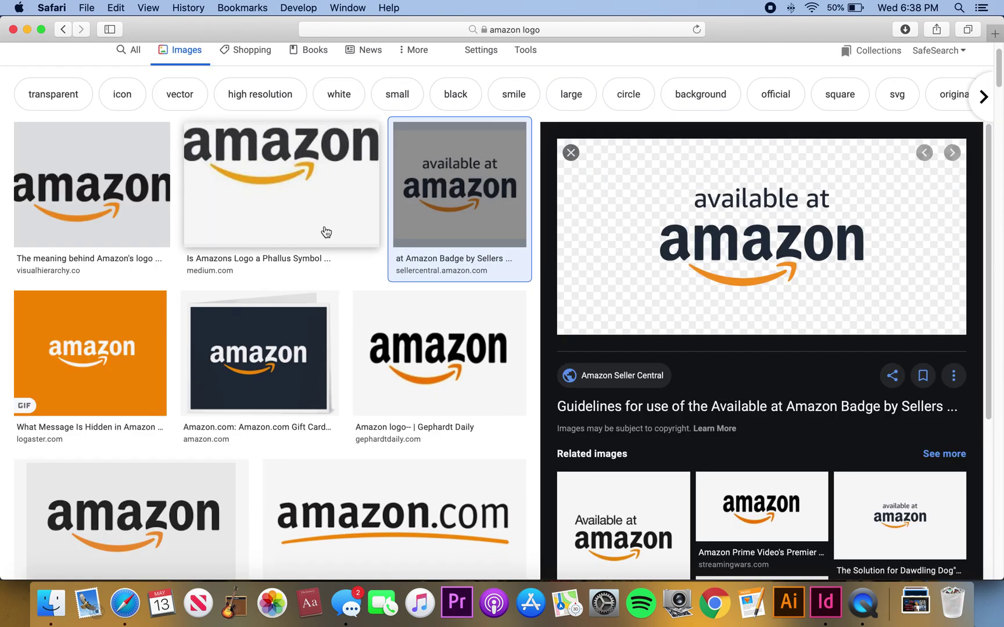
{"action": "scroll", "coordinate": [195, 115], "scroll_direction": "up", "scroll_amount": 2}
{"action": "triple_click", "coordinate": [180, 72]}
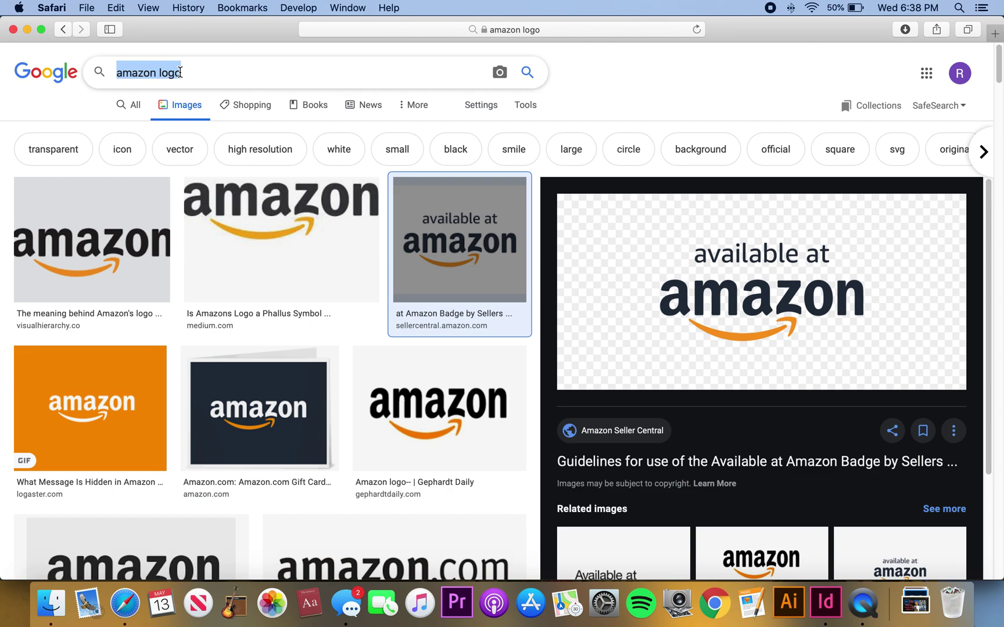
{"action": "type", "text": "blue"}
{"action": "key", "text": "Return"}
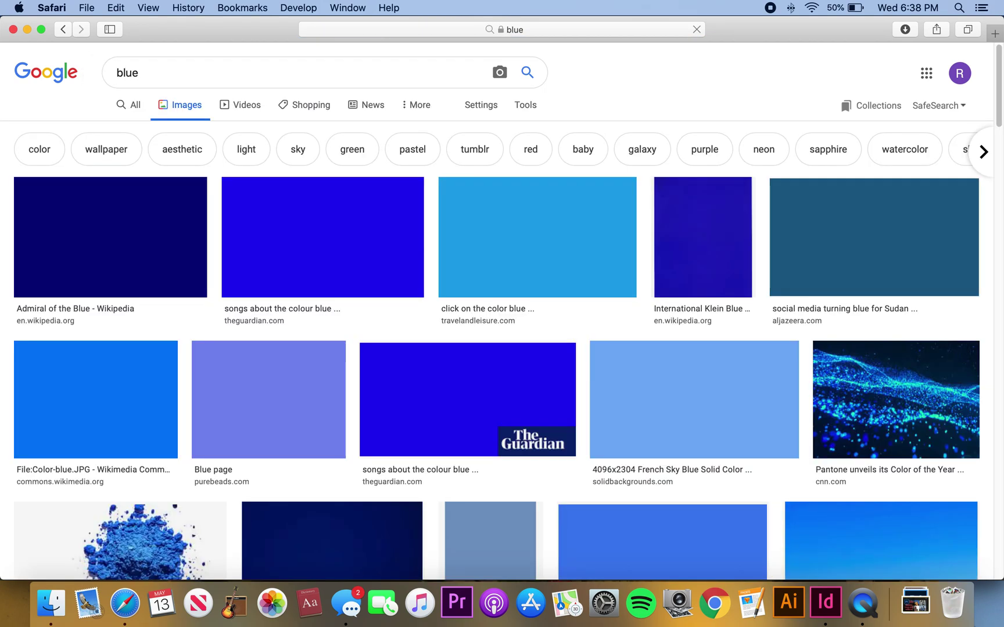
{"action": "left_click", "coordinate": [150, 247]}
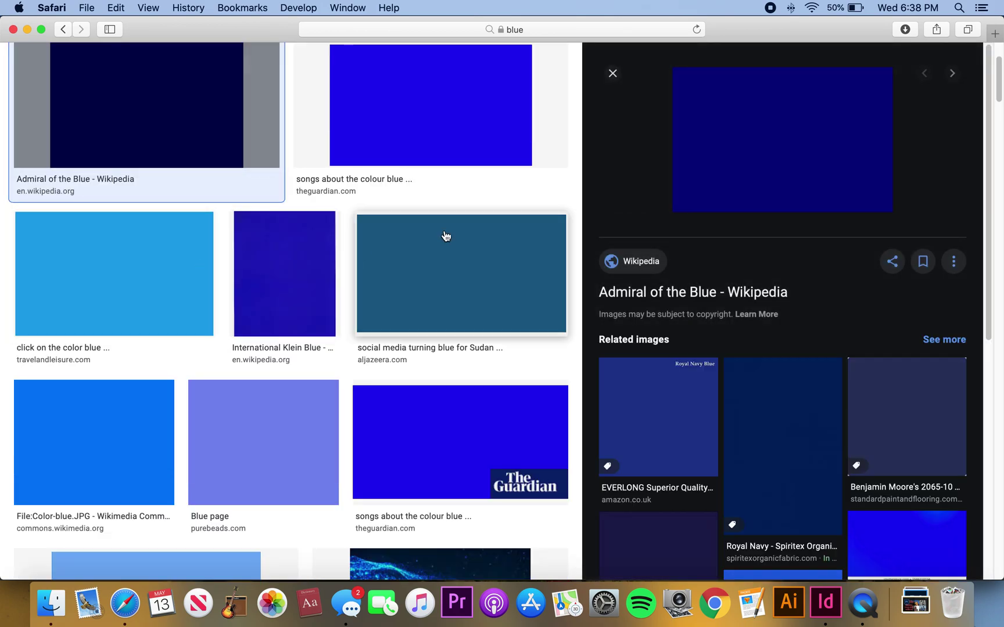
{"action": "left_click", "coordinate": [473, 138]}
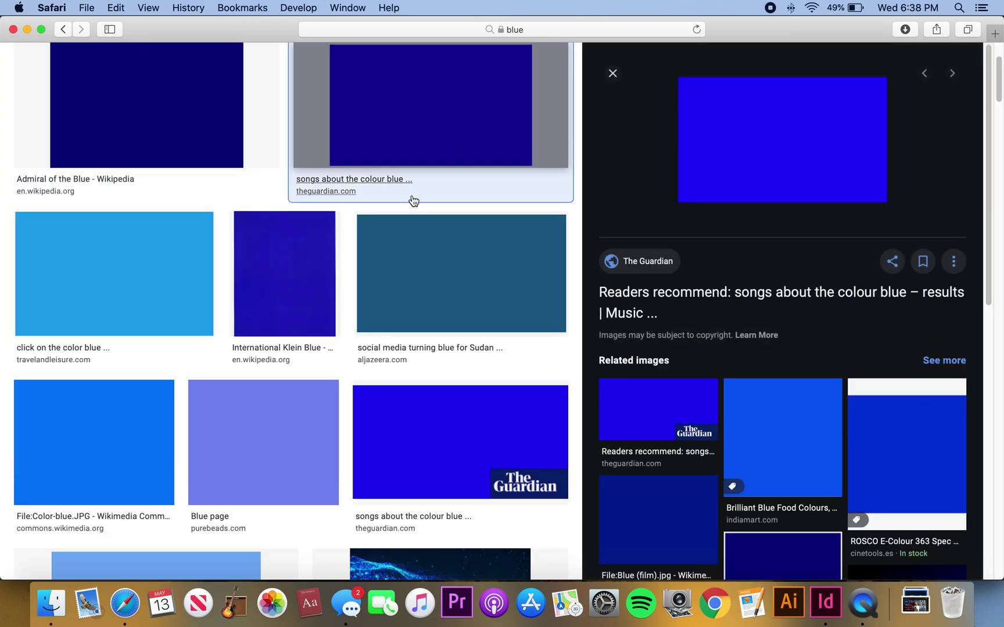
{"action": "left_click", "coordinate": [294, 431]}
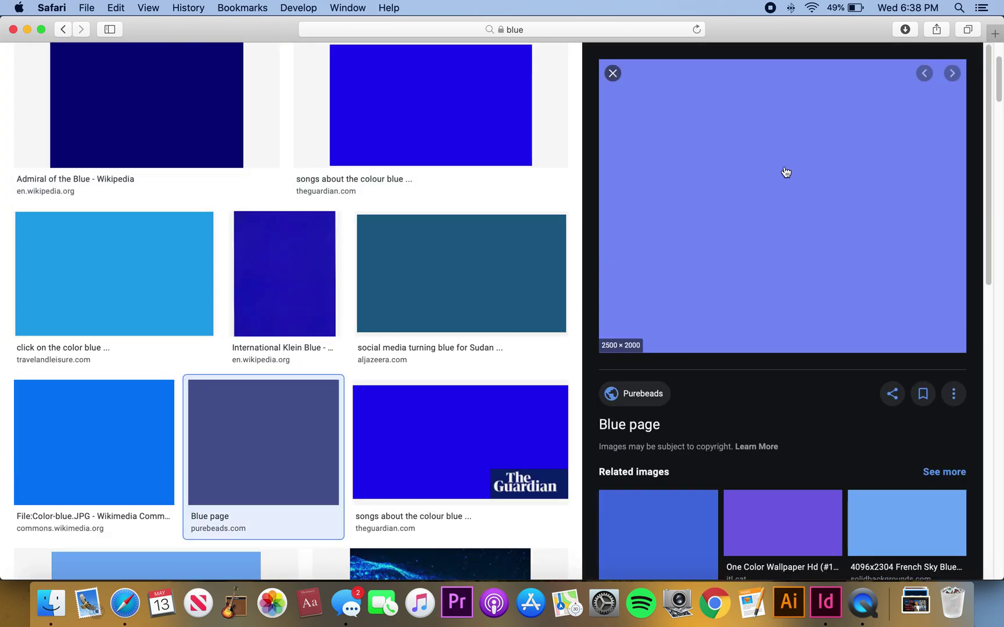
Relaunch Digital Color Meter to sample the periwinkle Blue page colour, then return to InDesign
{"action": "key", "text": "super+space"}
{"action": "type", "text": "dig"}
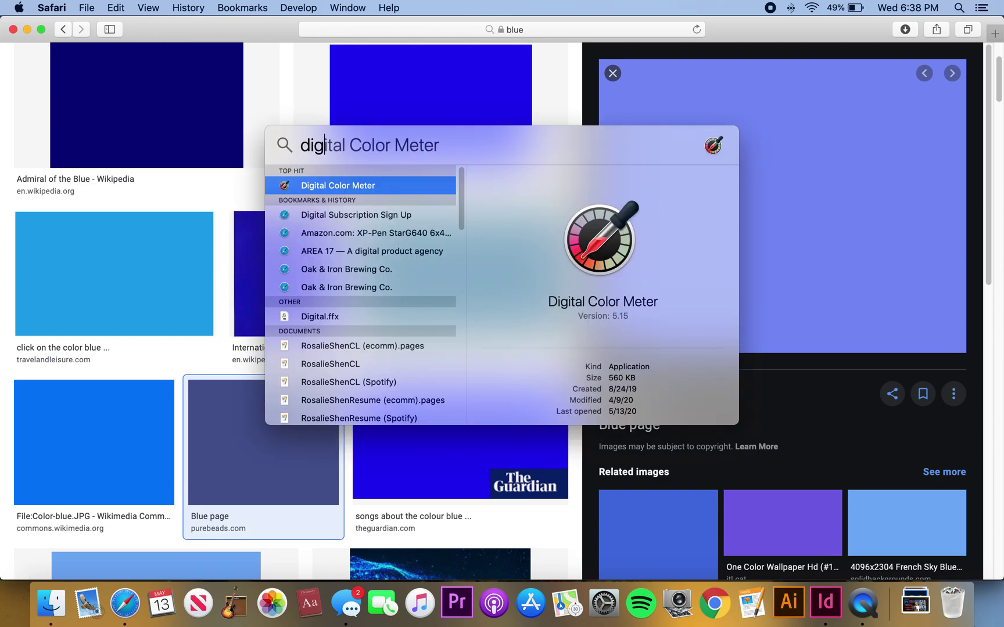
{"action": "key", "text": "Return"}
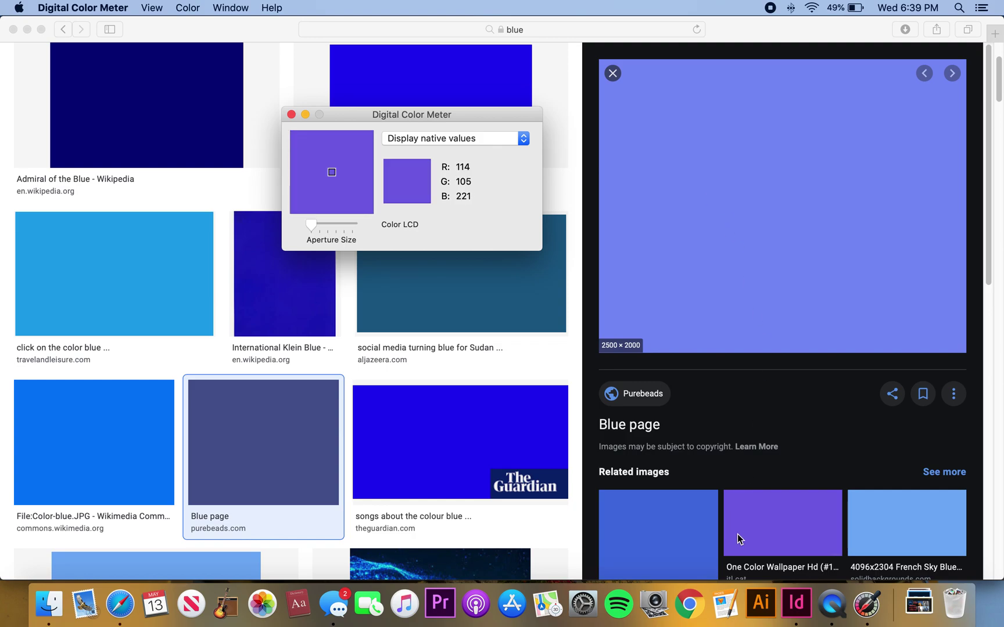
{"action": "left_click", "coordinate": [799, 611]}
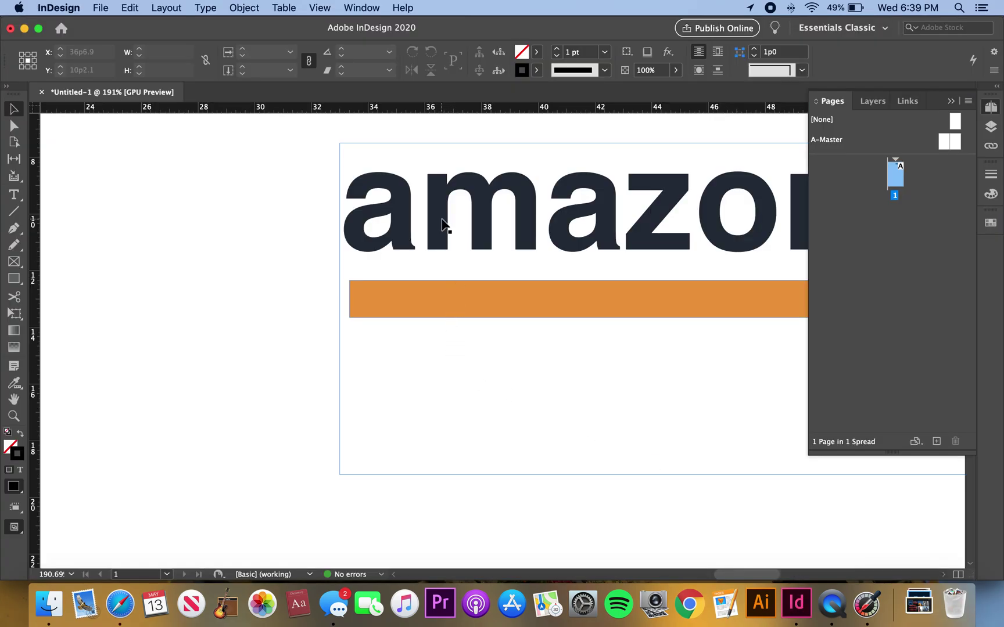
Move the amazon text frame up and to the left on the page
{"action": "left_click", "coordinate": [448, 225]}
{"action": "double_click", "coordinate": [443, 217]}
{"action": "key", "text": "Escape"}
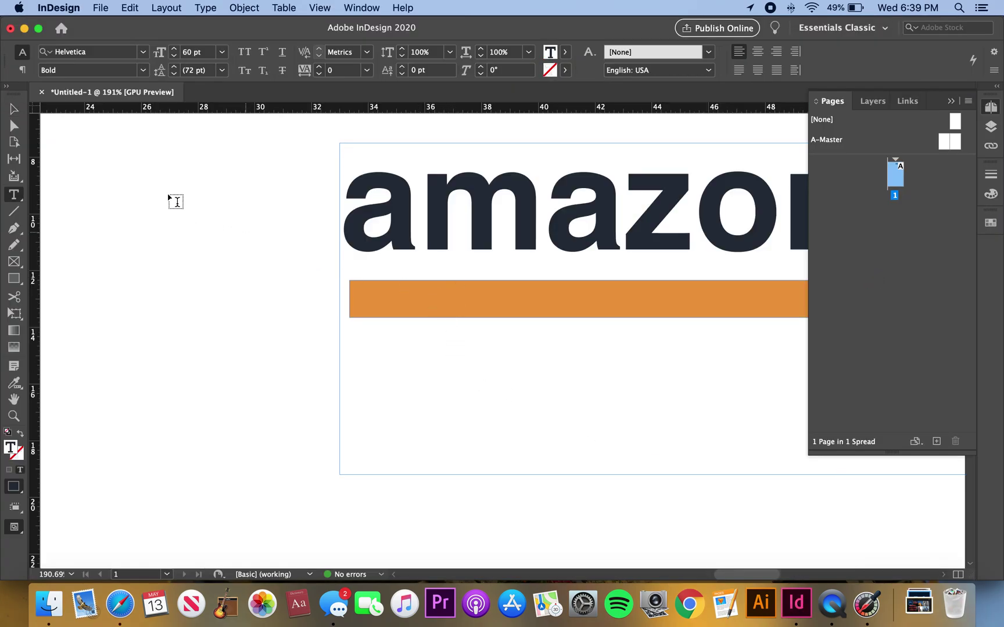
{"action": "key", "text": "super+shift+a"}
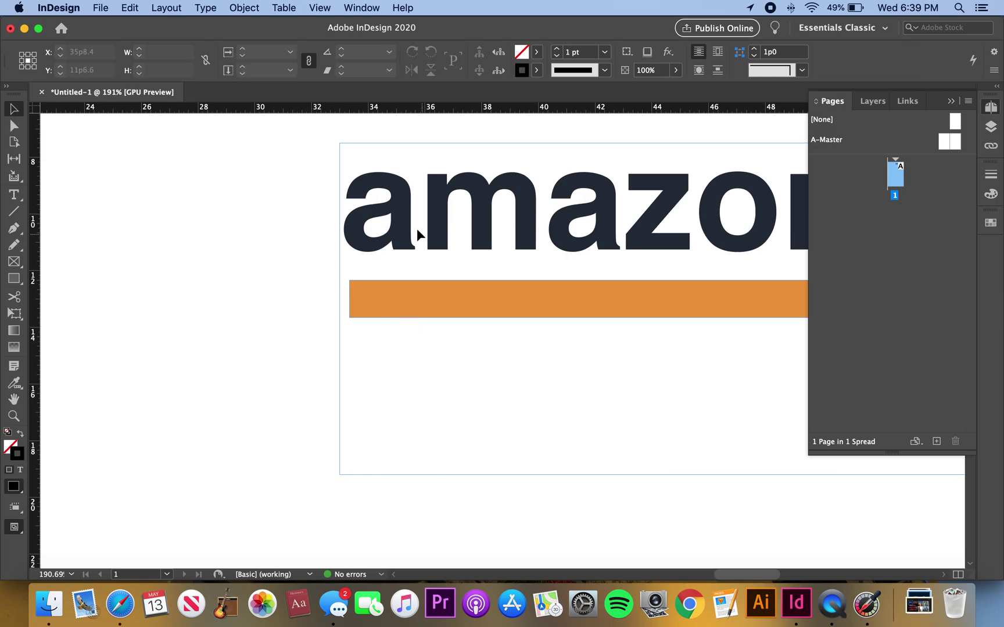
{"action": "left_click_drag", "start_coordinate": [416, 231], "coordinate": [200, 176]}
Fill the bar with a new periwinkle blue swatch (R=125, G=146) and shift it left
{"action": "left_click", "coordinate": [776, 299]}
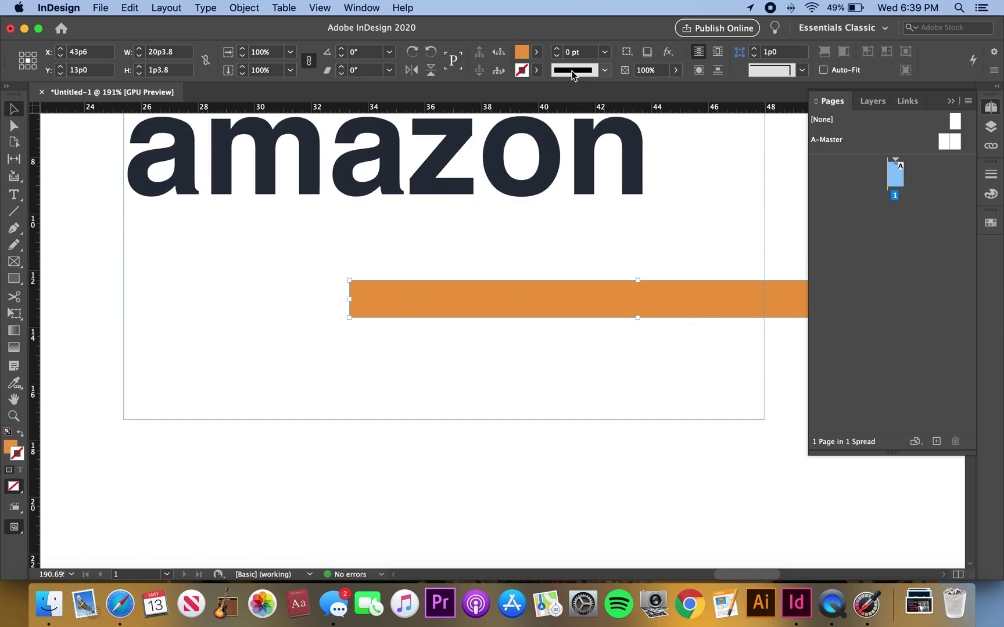
{"action": "left_click", "coordinate": [536, 51]}
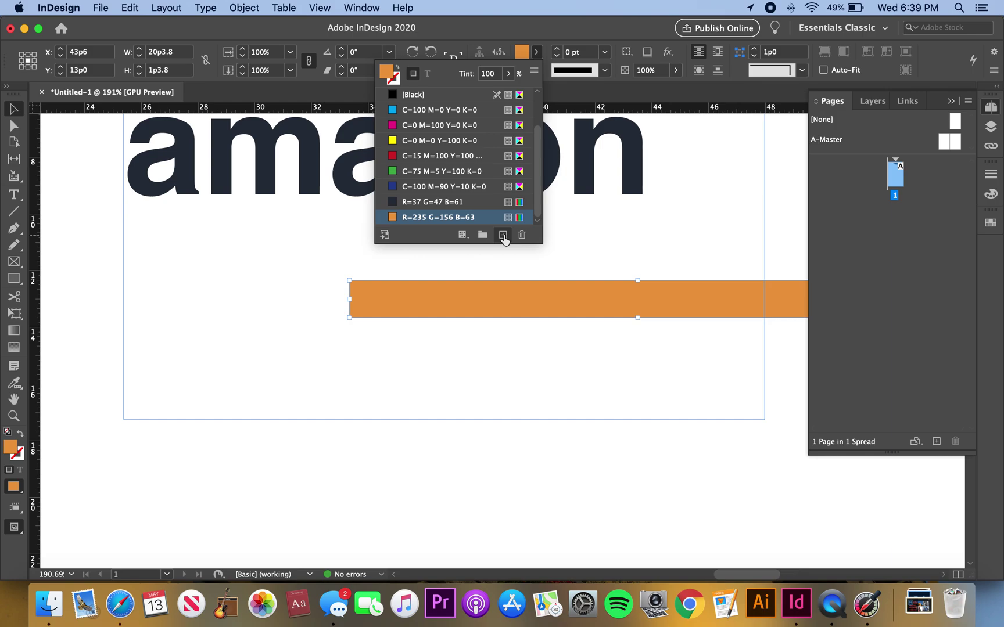
{"action": "left_click", "coordinate": [503, 235]}
{"action": "double_click", "coordinate": [443, 221]}
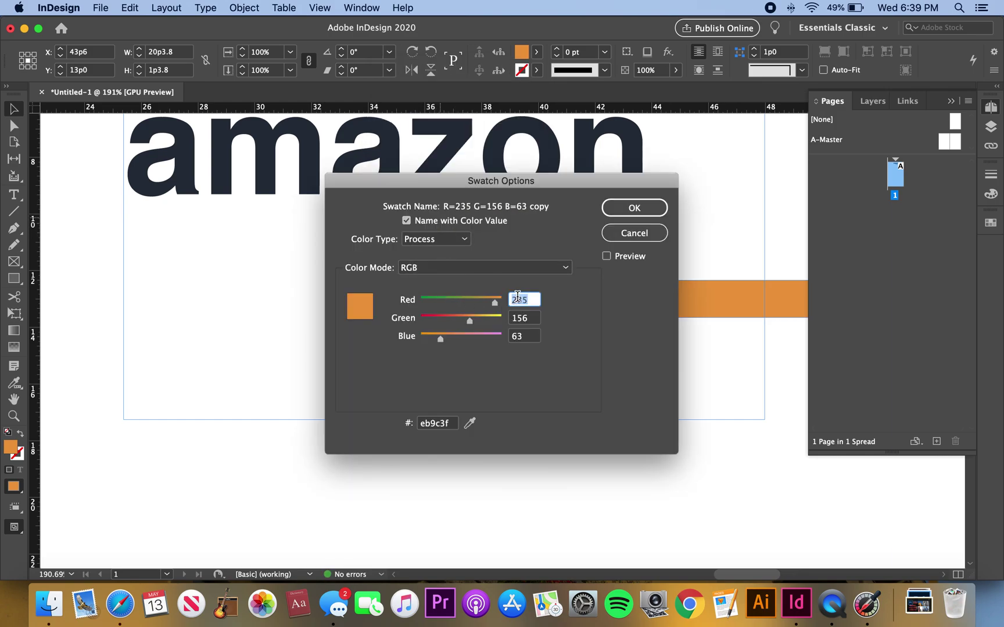
{"action": "type", "text": "1"}
{"action": "left_click", "coordinate": [517, 319]}
{"action": "type", "text": "14"}
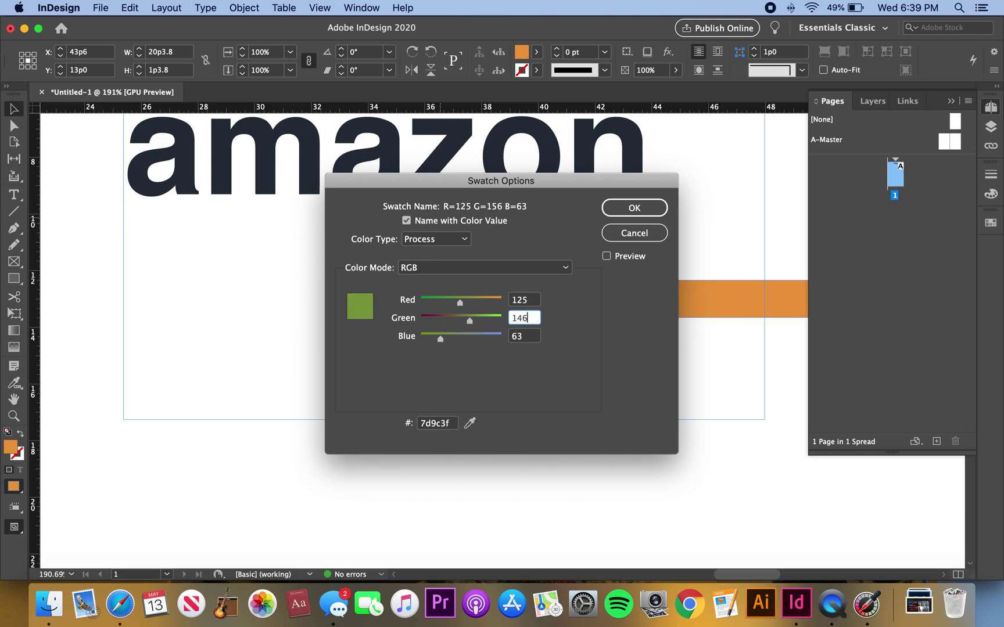
{"action": "left_click", "coordinate": [521, 337]}
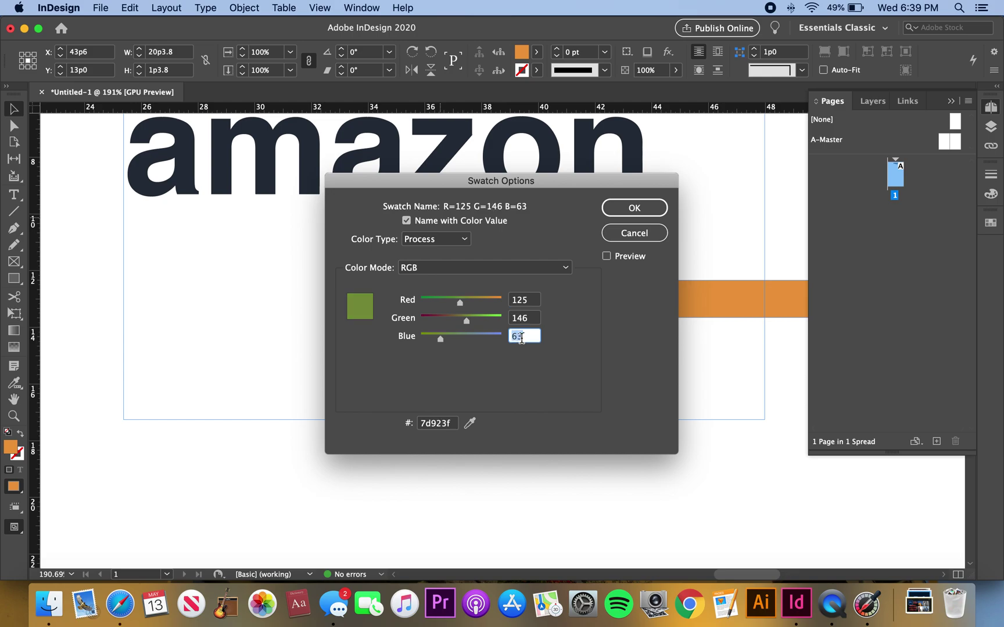
{"action": "left_click", "coordinate": [619, 210]}
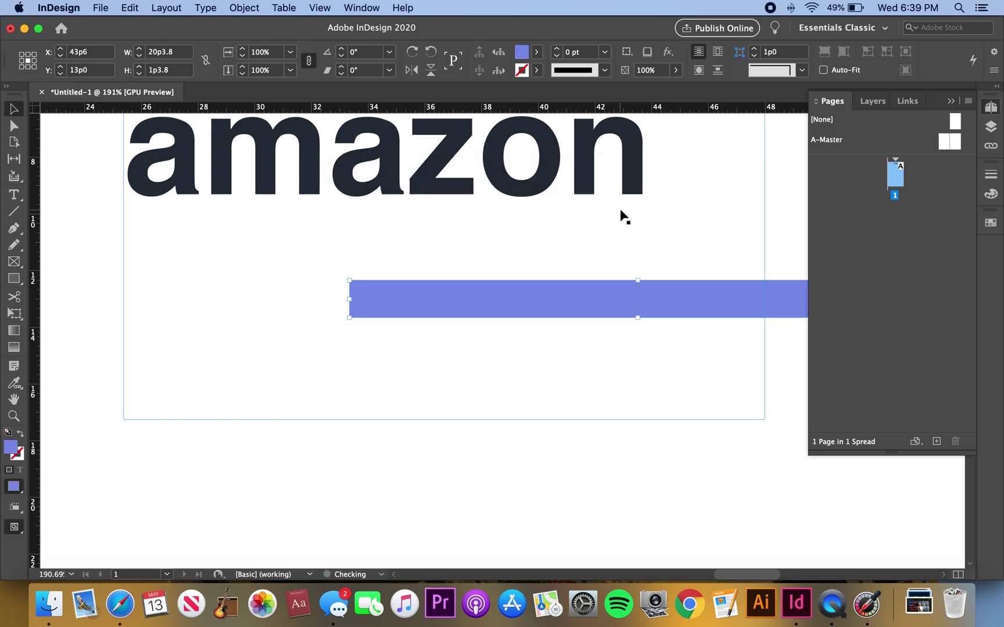
{"action": "left_click_drag", "start_coordinate": [496, 295], "coordinate": [378, 308]}
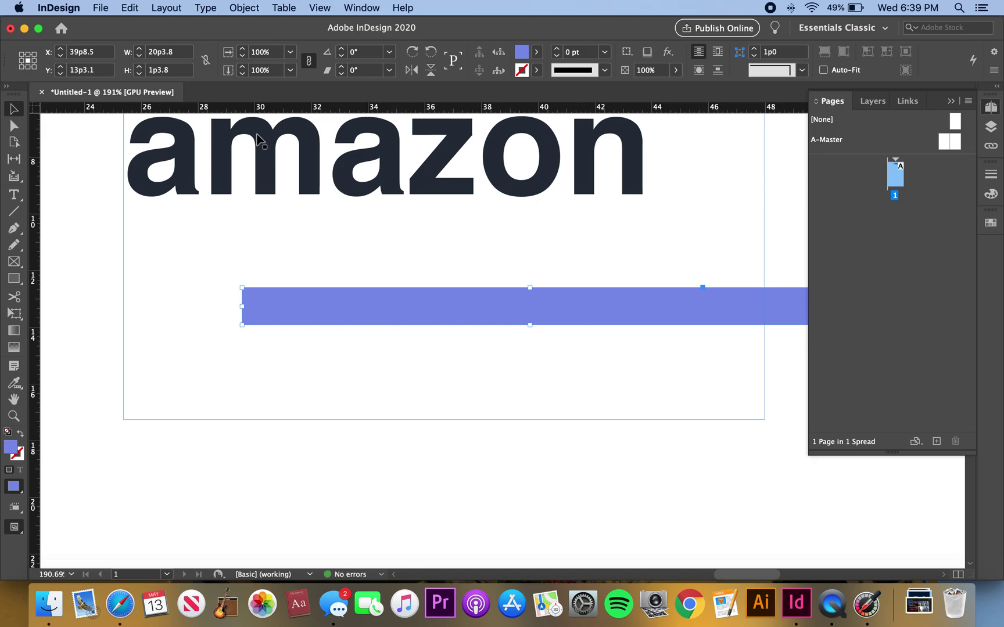
{"action": "left_click", "coordinate": [114, 608]}
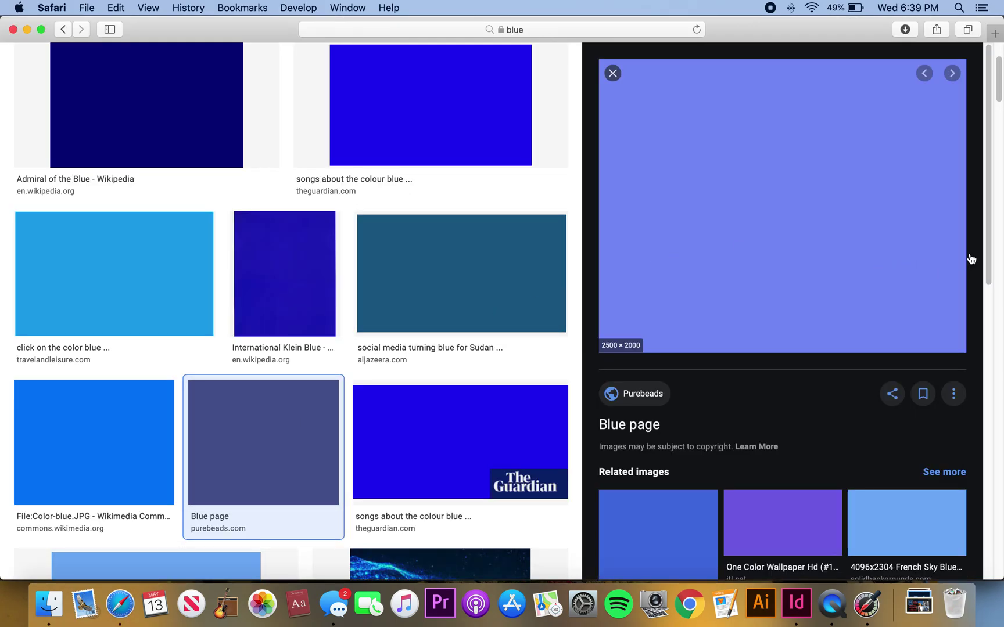
{"action": "left_click_drag", "start_coordinate": [1003, 320], "coordinate": [573, 322]}
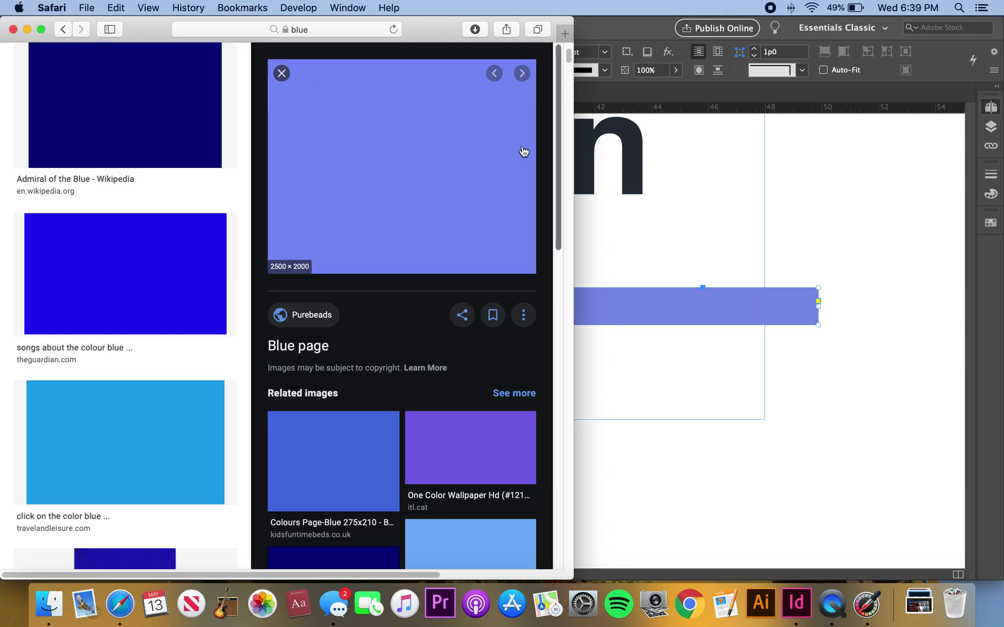
{"action": "left_click", "coordinate": [826, 204]}
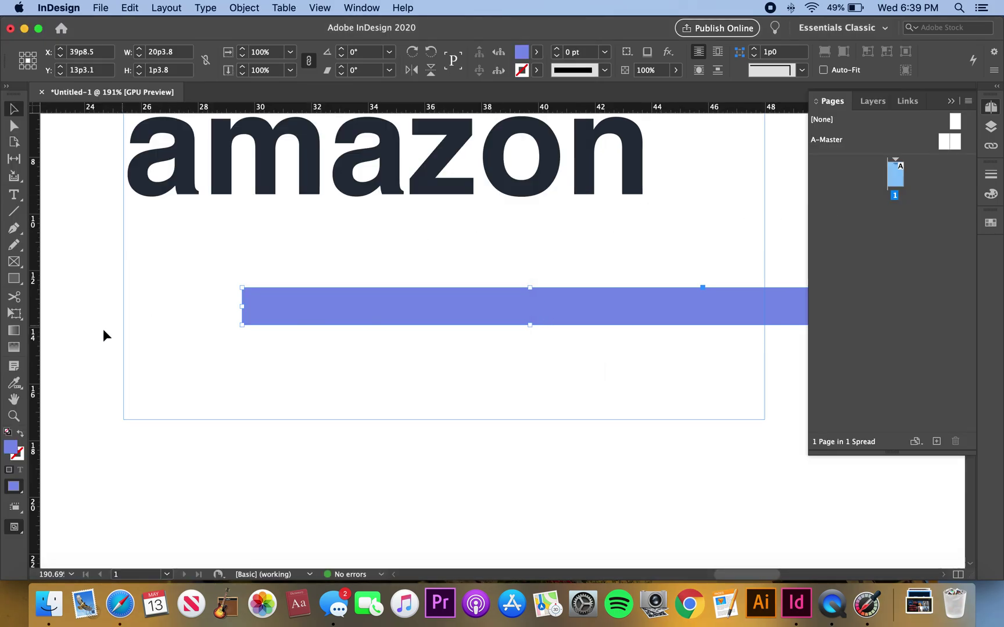
{"action": "left_click", "coordinate": [52, 160]}
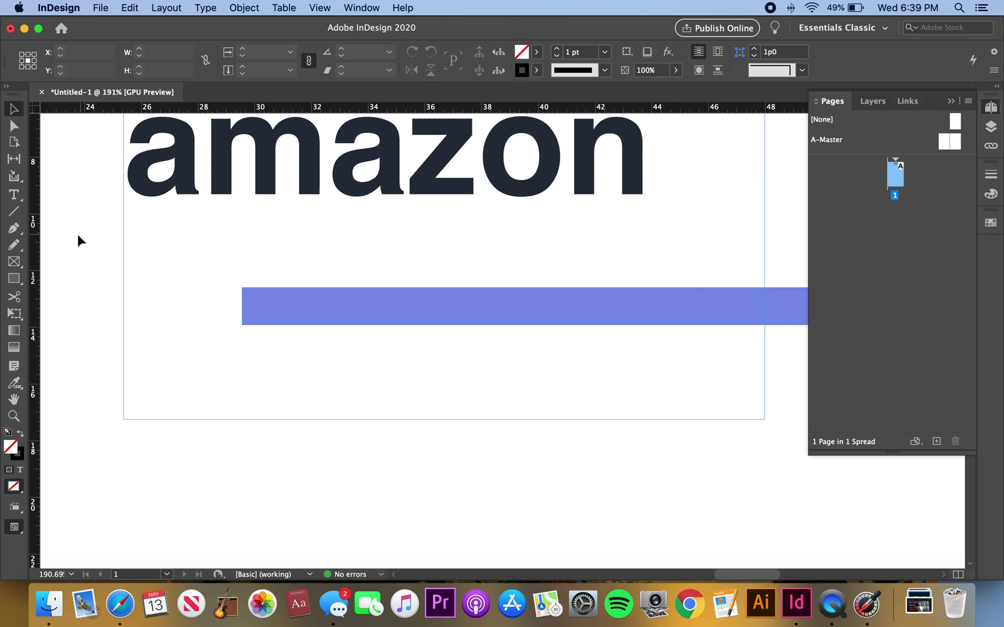
{"action": "scroll", "coordinate": [78, 235], "scroll_direction": "up", "scroll_amount": 1}
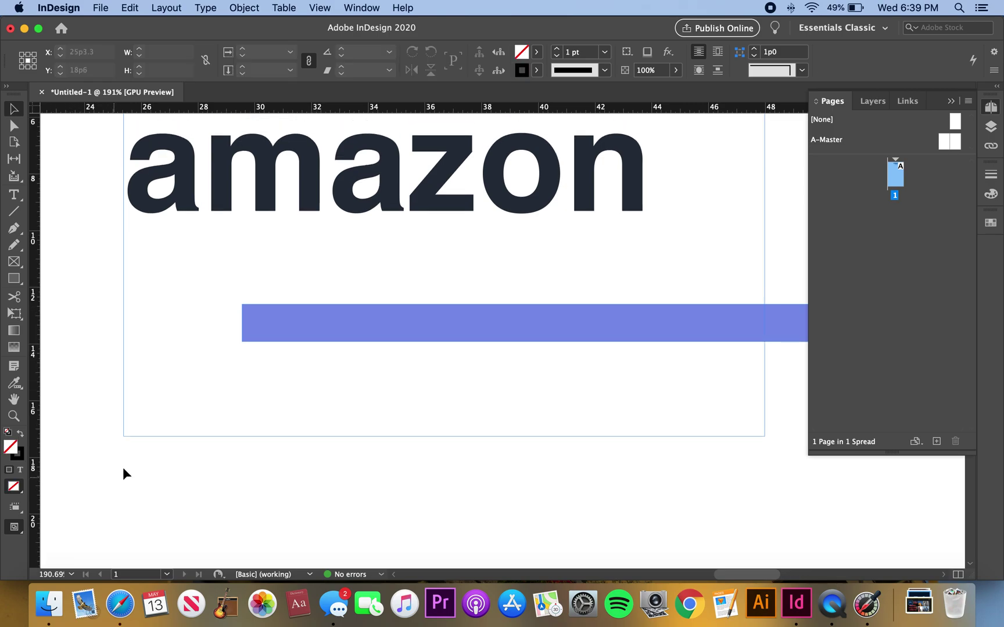